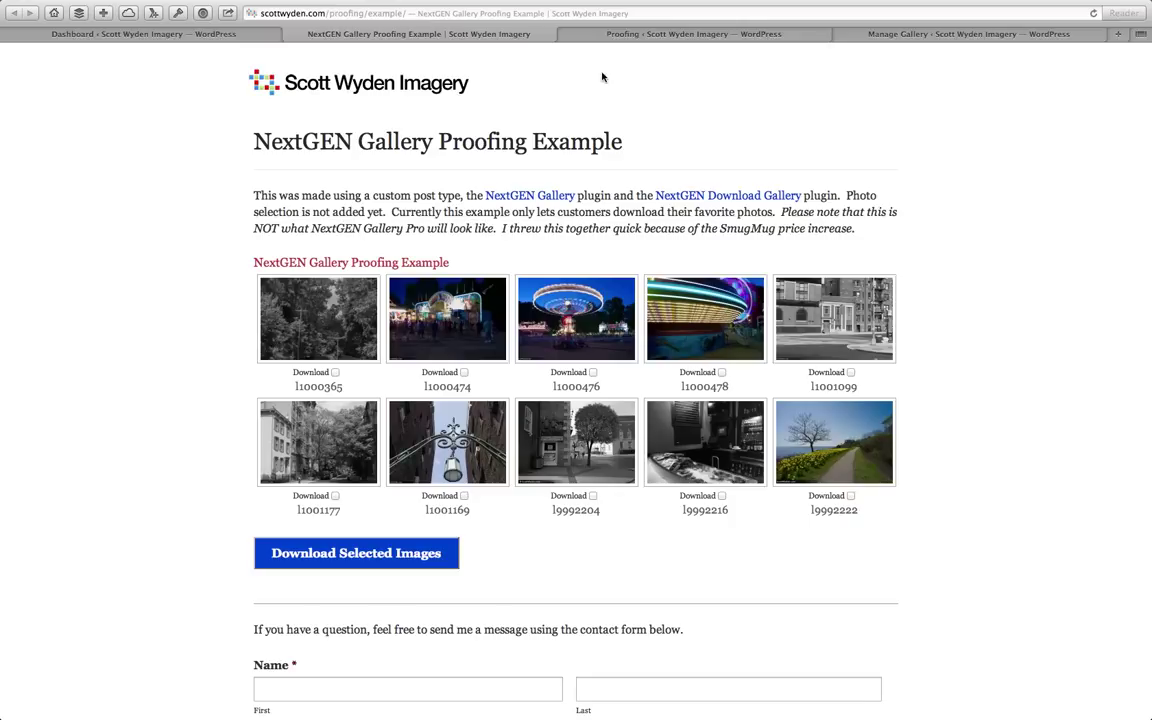
- Bring up the Proofing posts admin list and look over its sidebar menus and four post rows
left_click(607, 34)
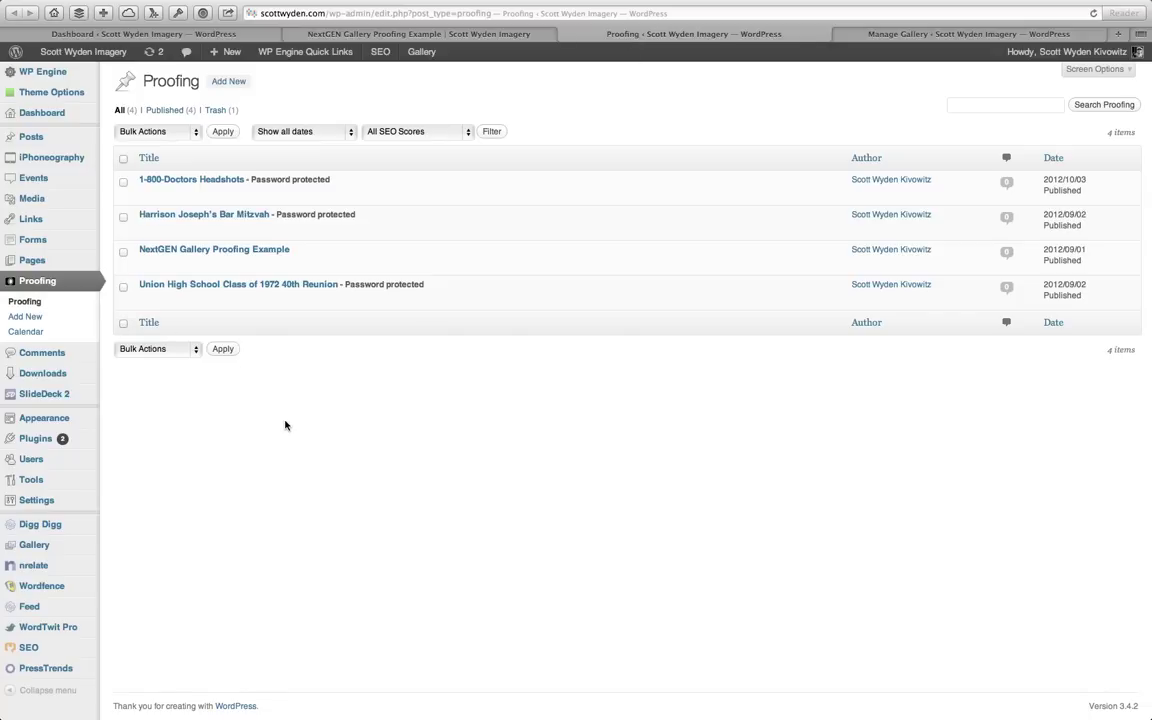
mouse_move(42, 132)
mouse_move(66, 152)
mouse_move(211, 234)
- Scroll the NextGEN Gallery Proofing Example page down to its contact form and back up to the gallery
left_click(438, 37)
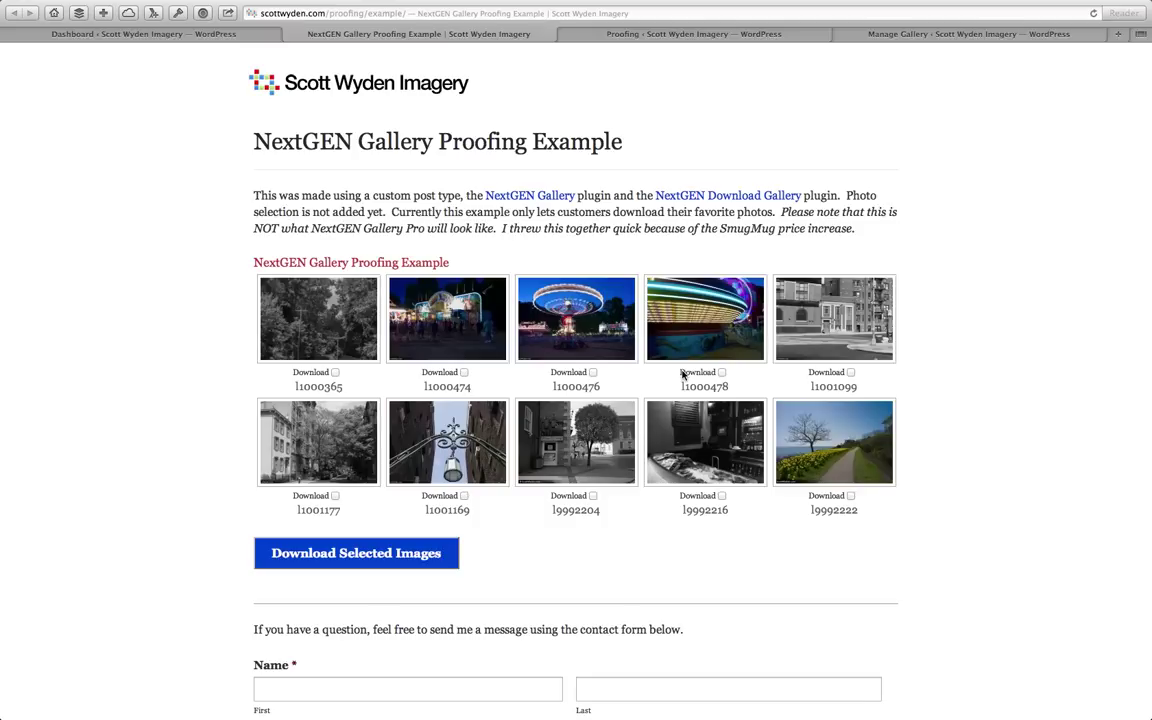
scroll(318, 200, "down", 1)
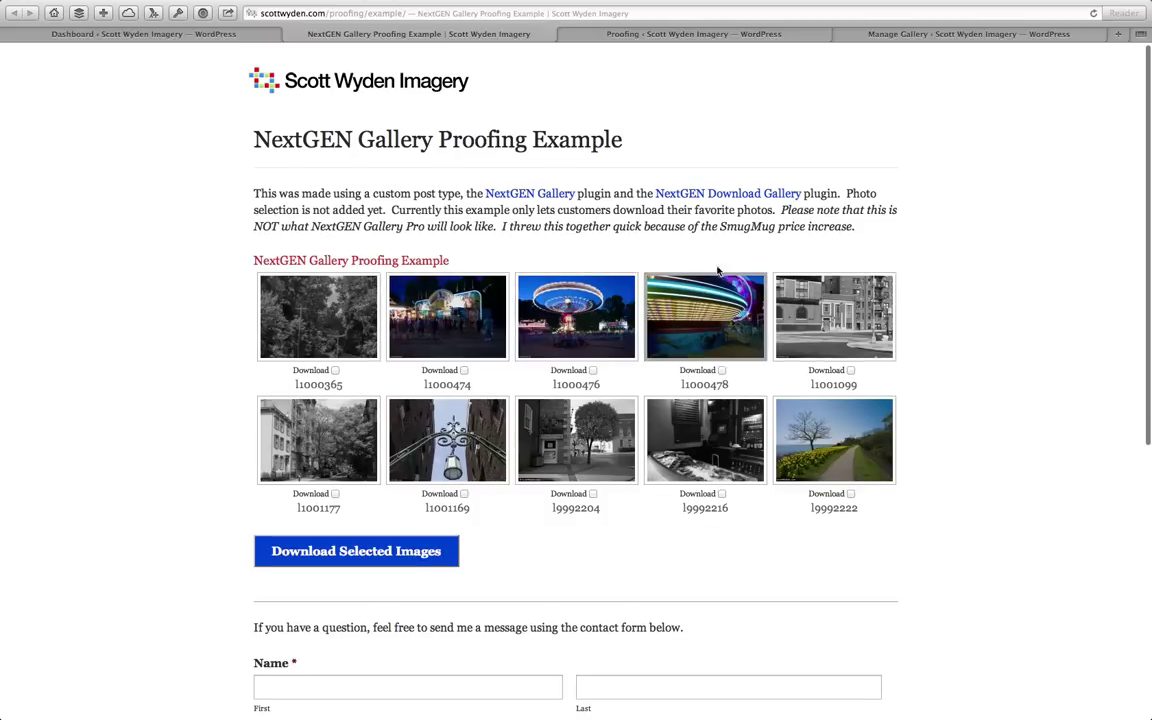
scroll(481, 338, "down", 5)
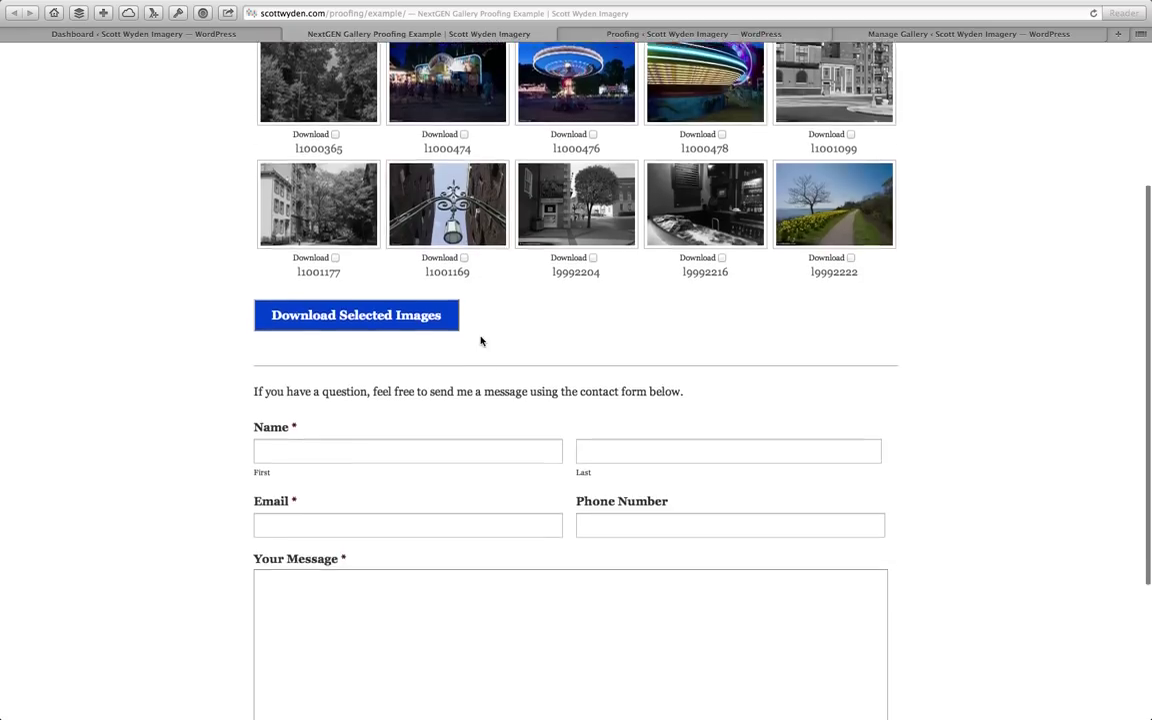
left_click_drag(256, 229, 774, 470)
left_click(944, 491)
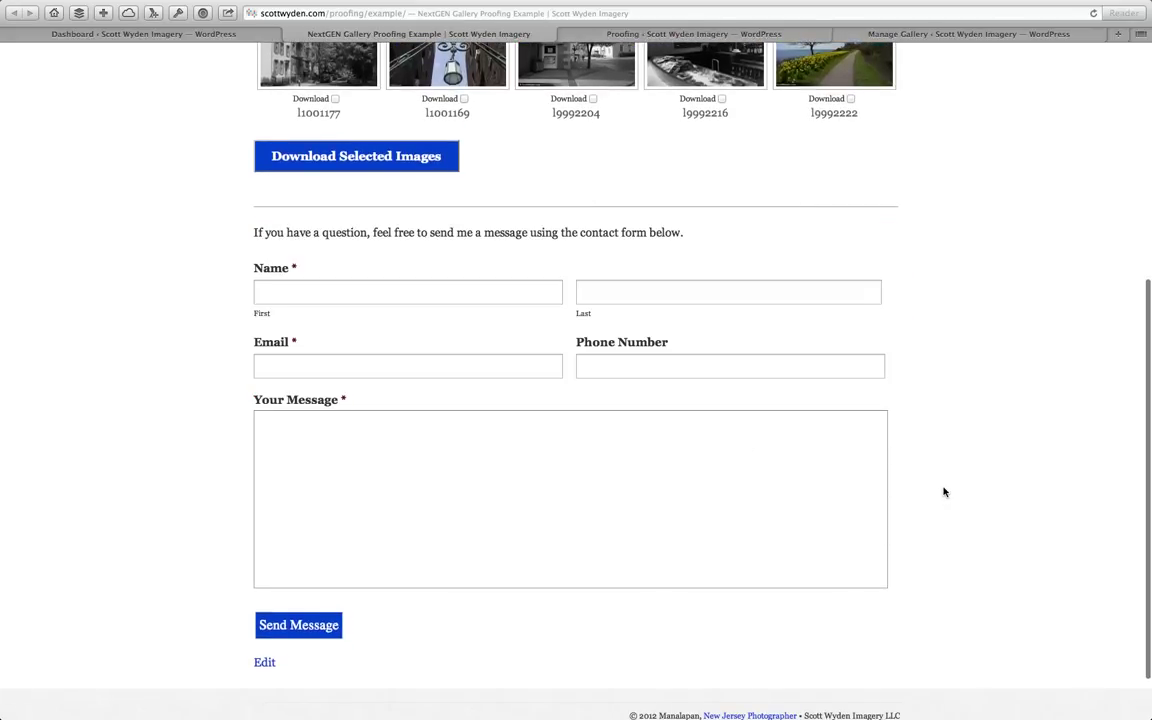
scroll(591, 450, "down", 1)
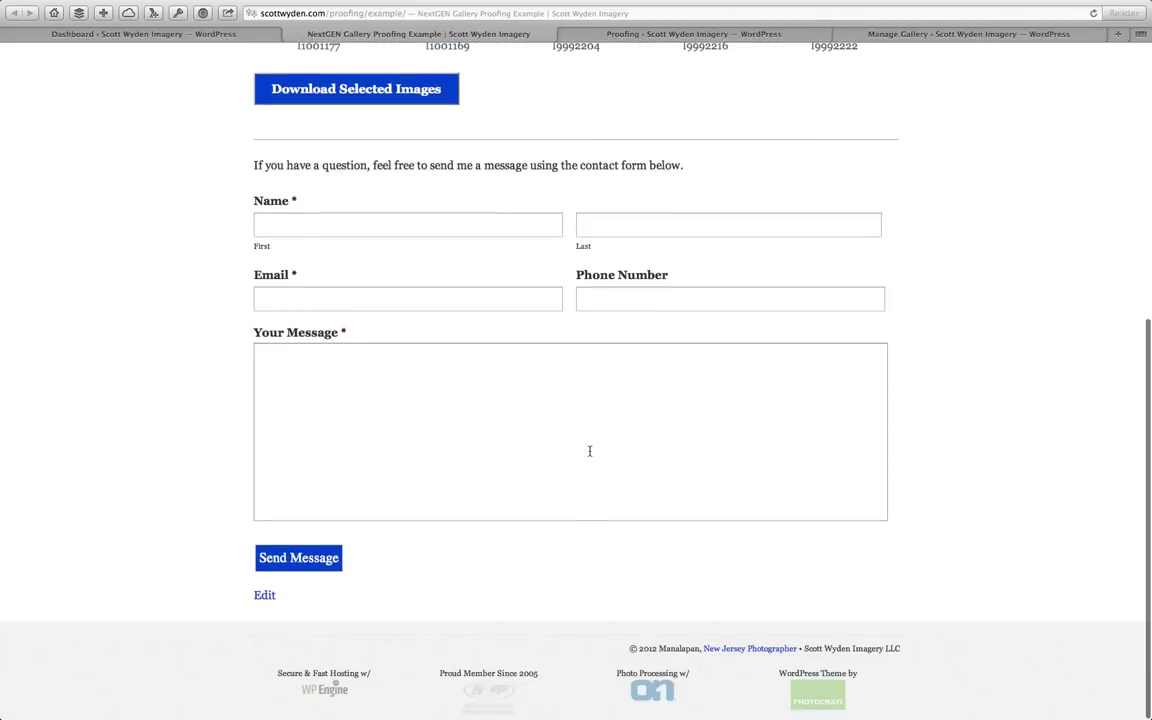
scroll(589, 451, "up", 1)
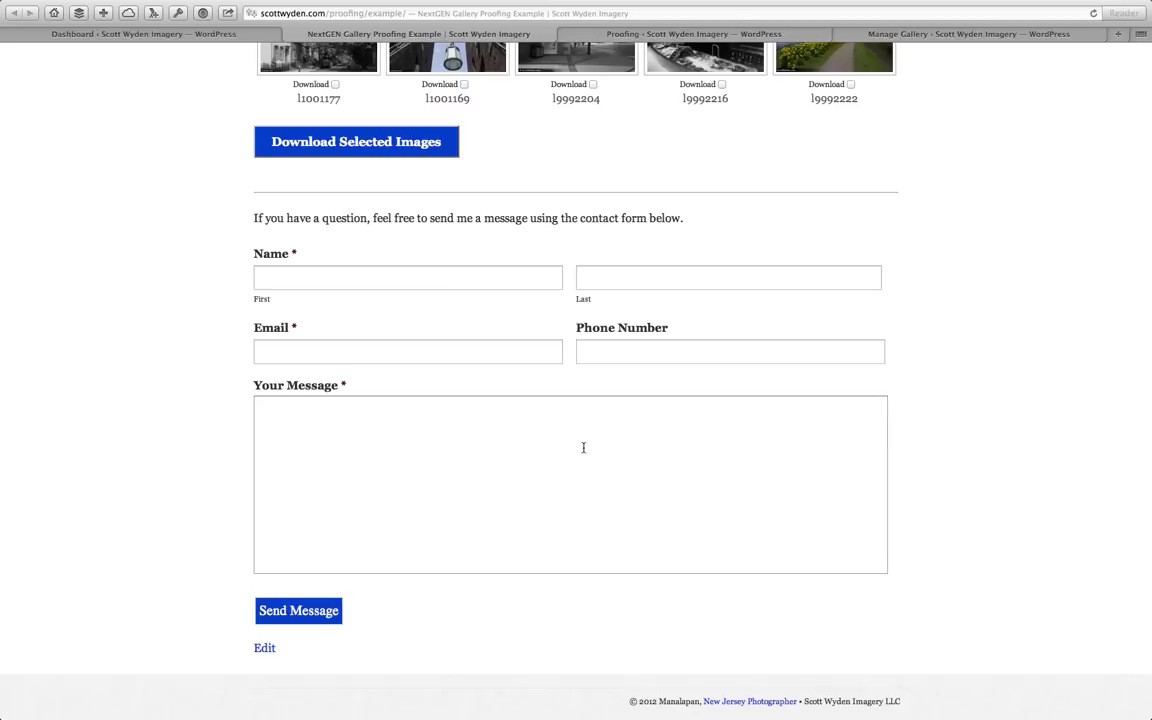
scroll(583, 447, "up", 8)
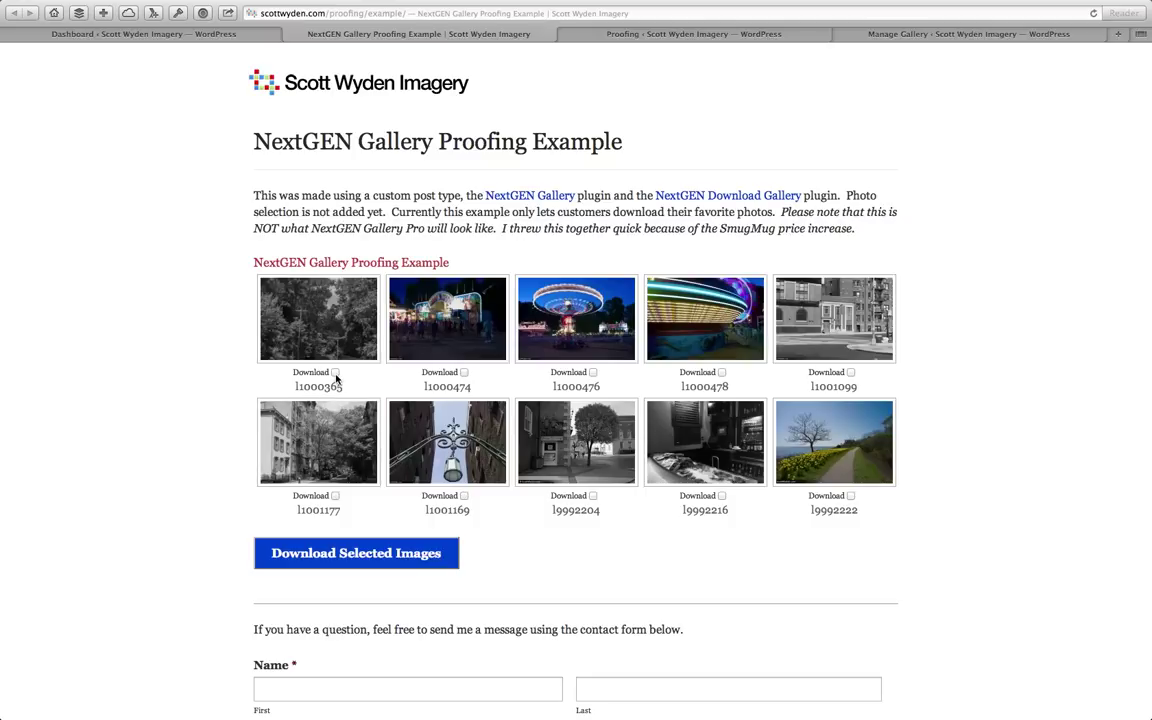
left_click(464, 372)
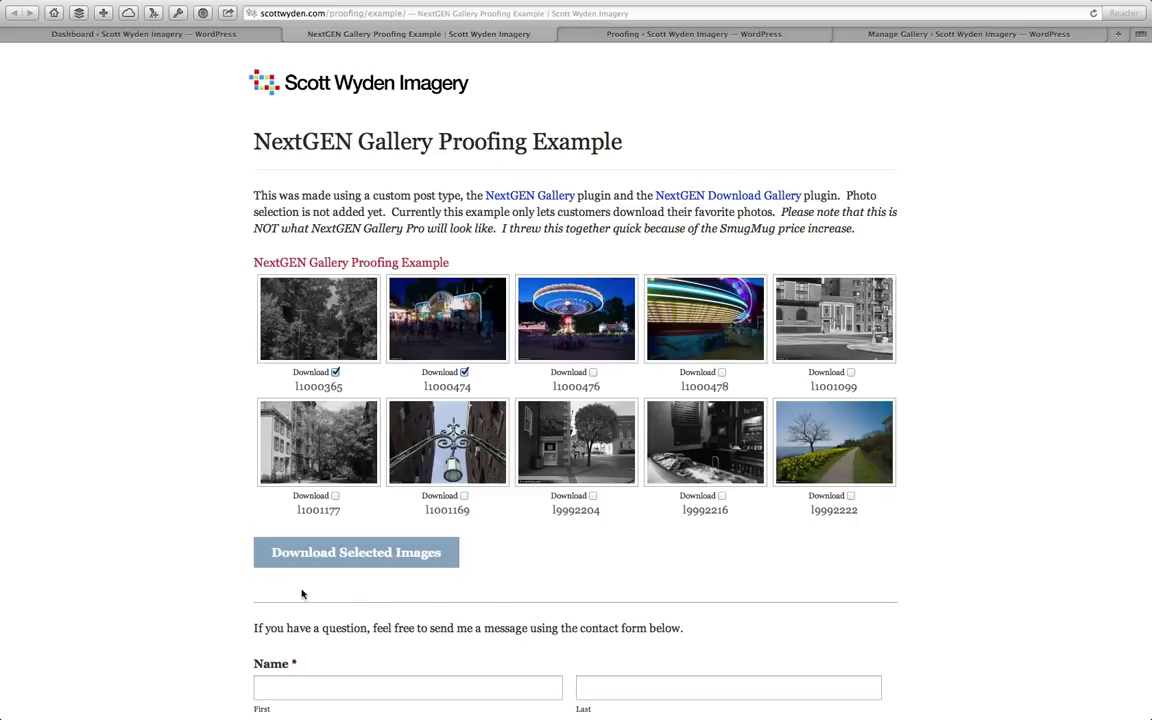
left_click(335, 372)
left_click(464, 372)
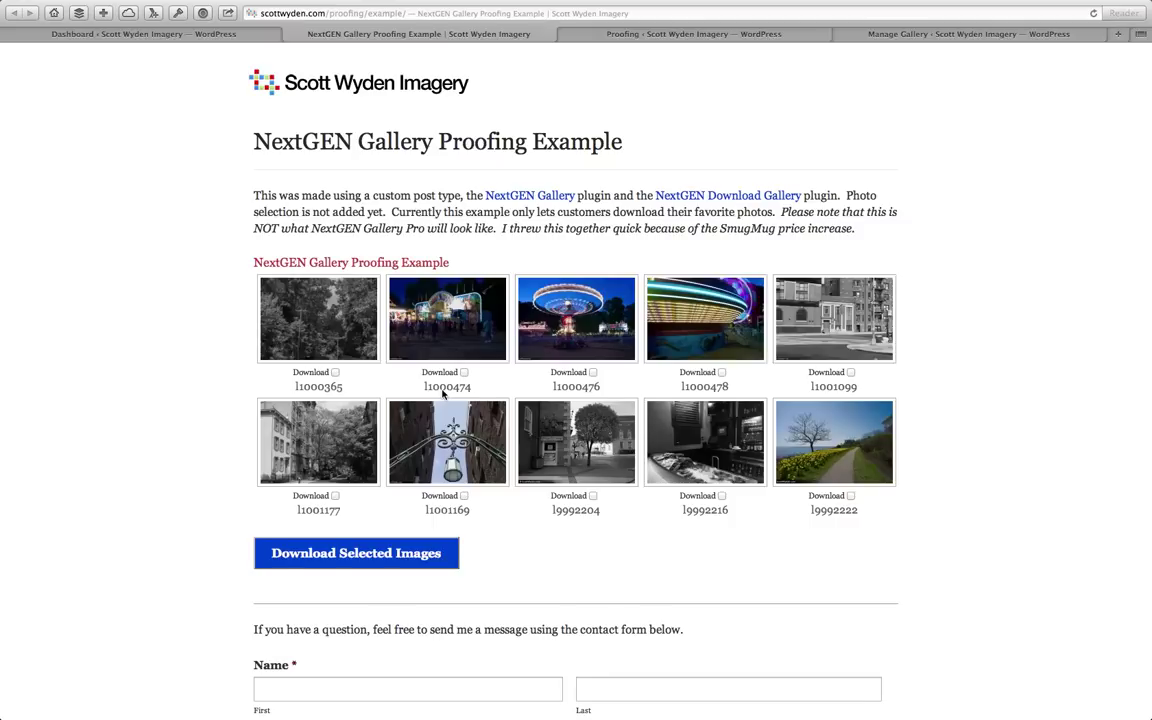
scroll(442, 393, "down", 5)
left_click_drag(329, 318, 298, 318)
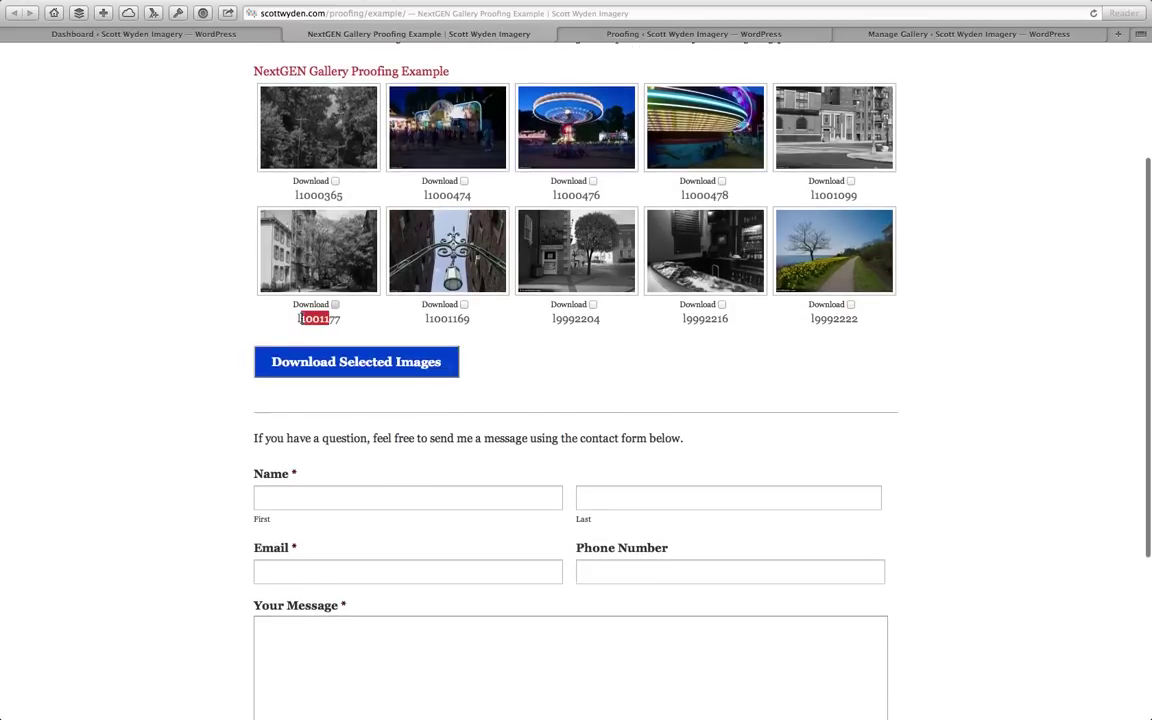
left_click(335, 304)
scroll(300, 320, "down", 6)
left_click(346, 411)
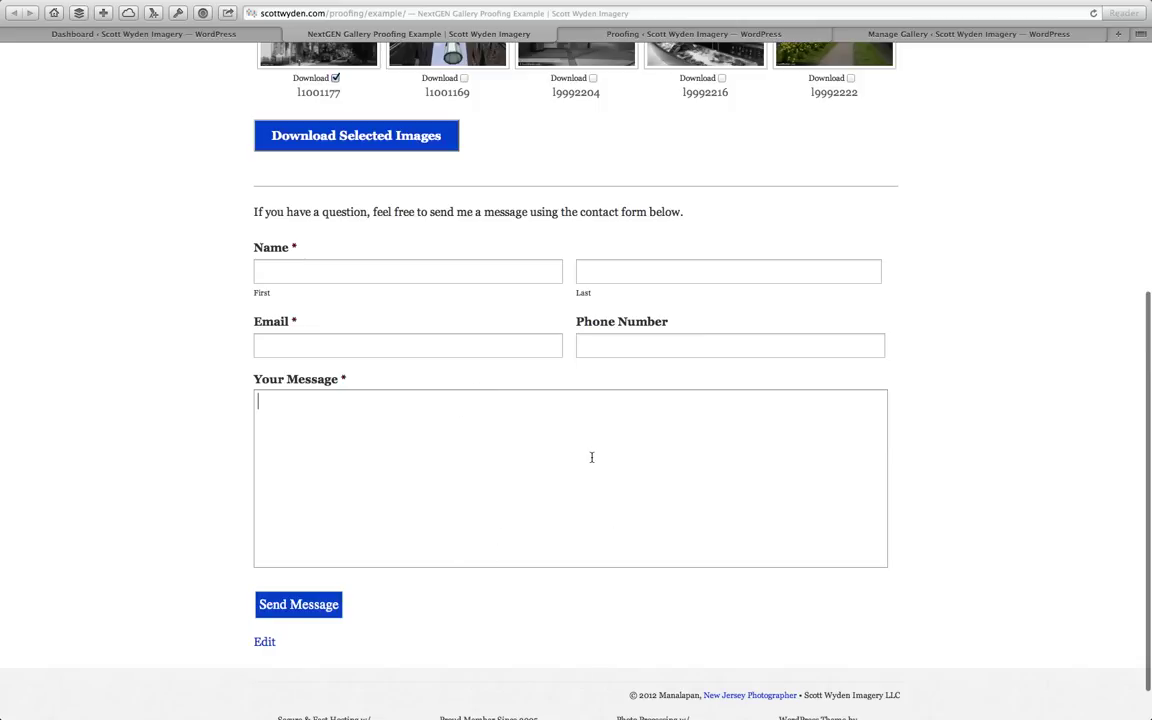
scroll(591, 457, "up", 11)
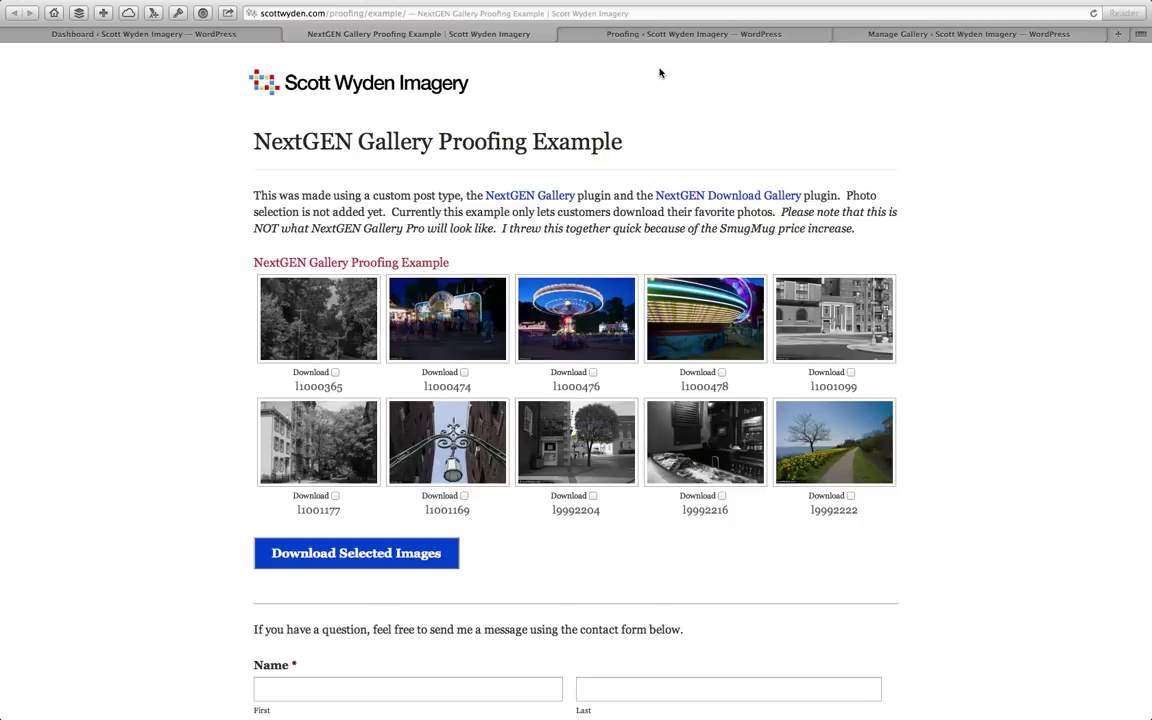
- Open the proofing post's editor in a background tab from the Edit link at the page bottom
left_click(614, 36)
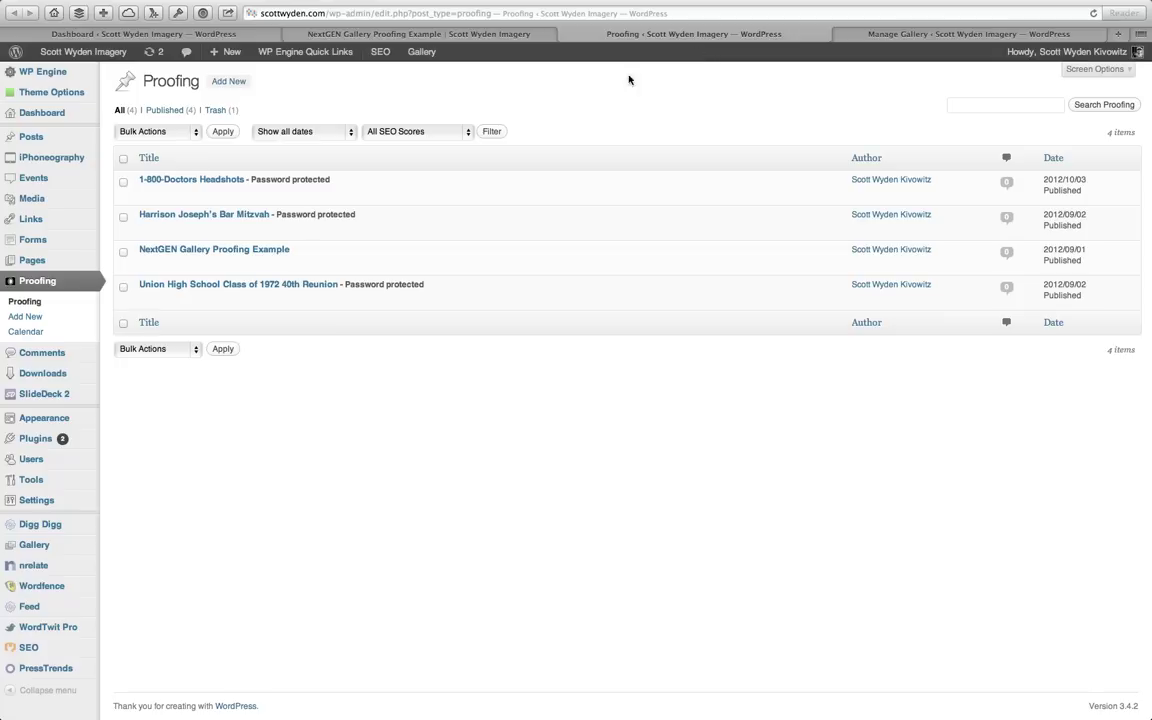
left_click(481, 35)
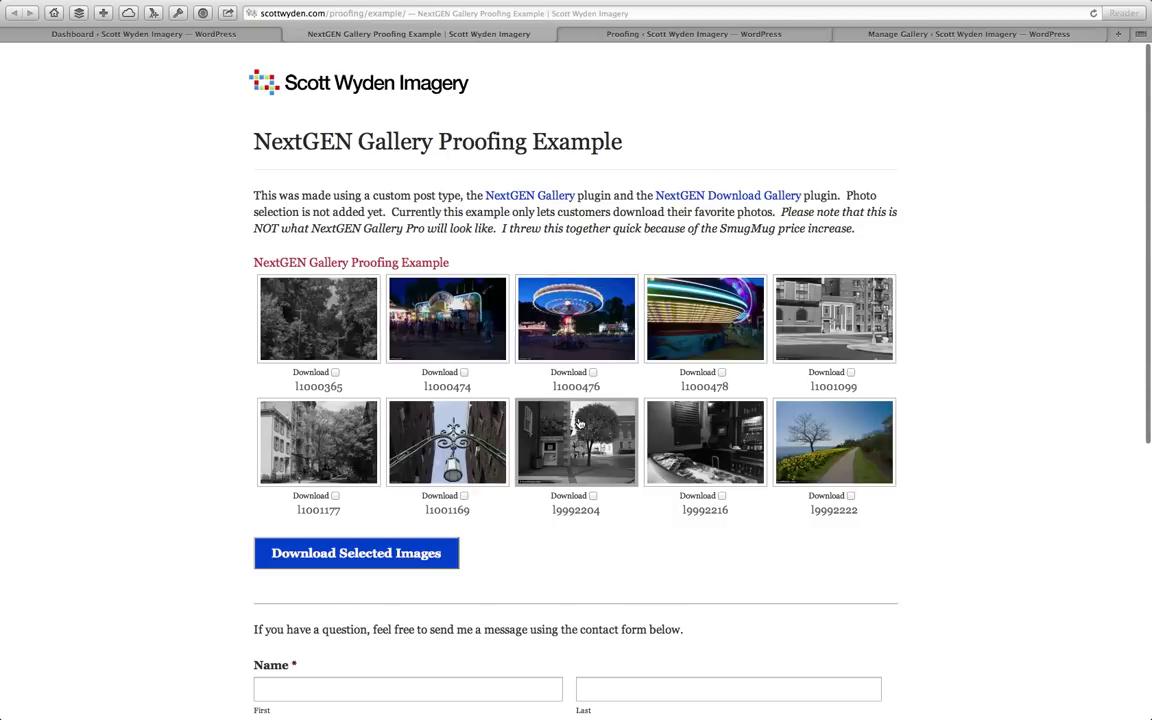
scroll(578, 423, "down", 2)
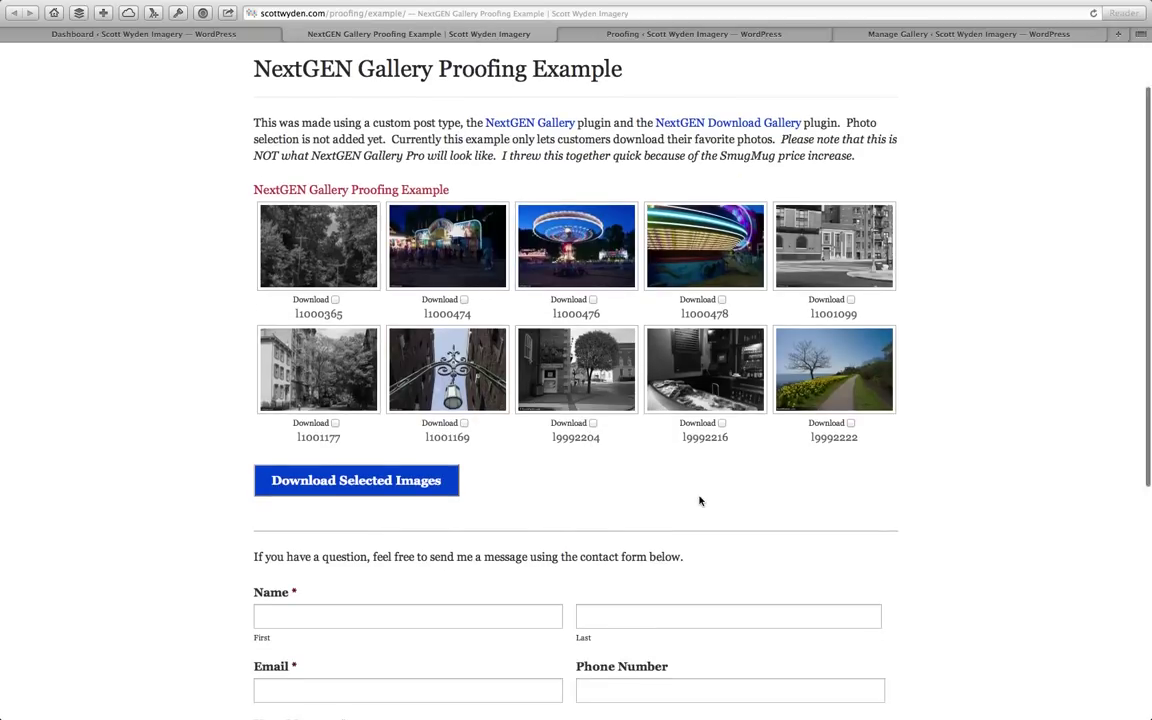
scroll(700, 501, "up", 2)
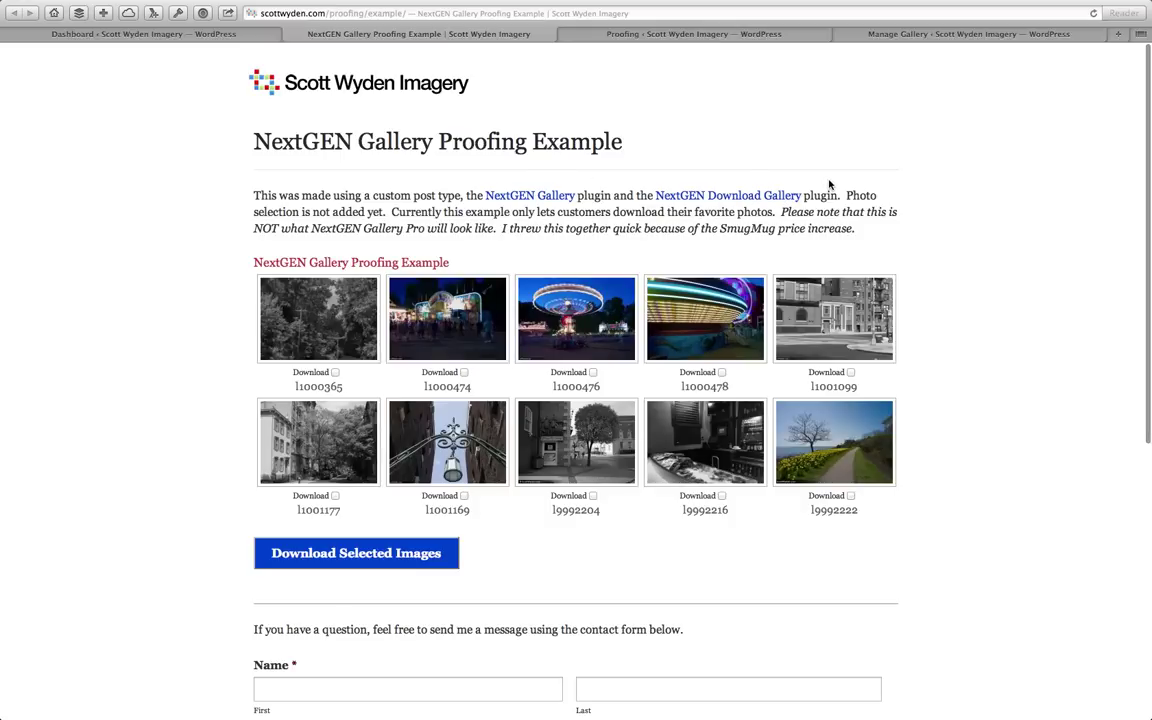
scroll(313, 458, "down", 12)
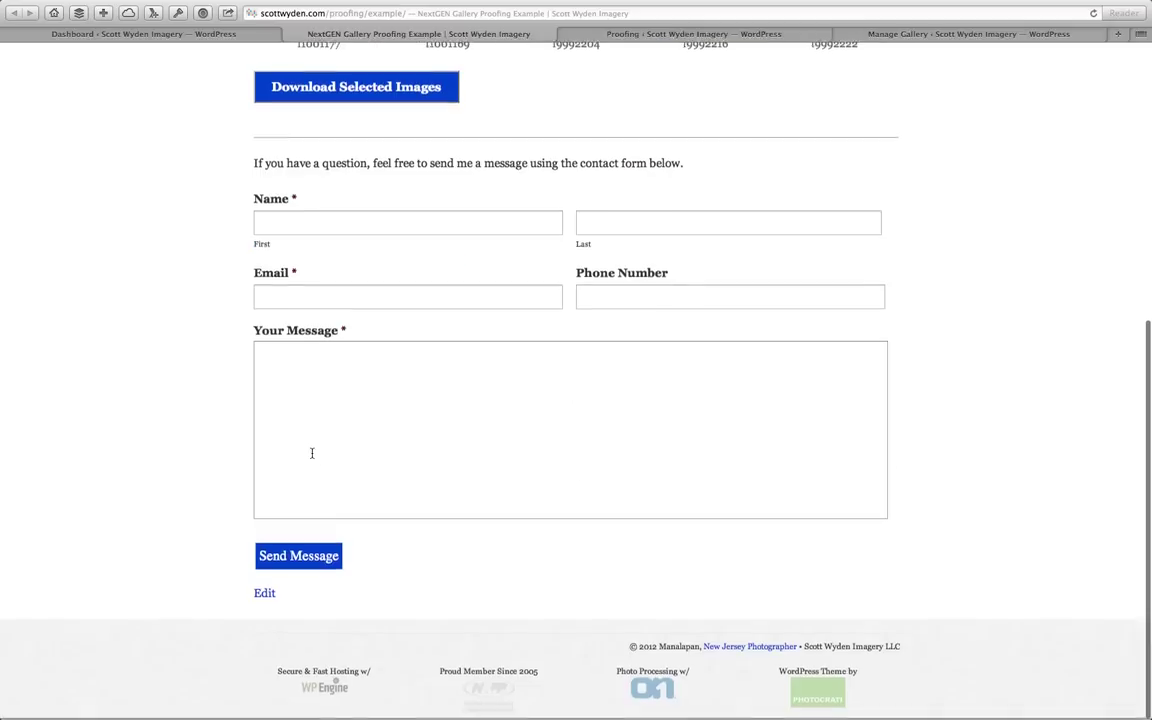
left_click(264, 595, "super")
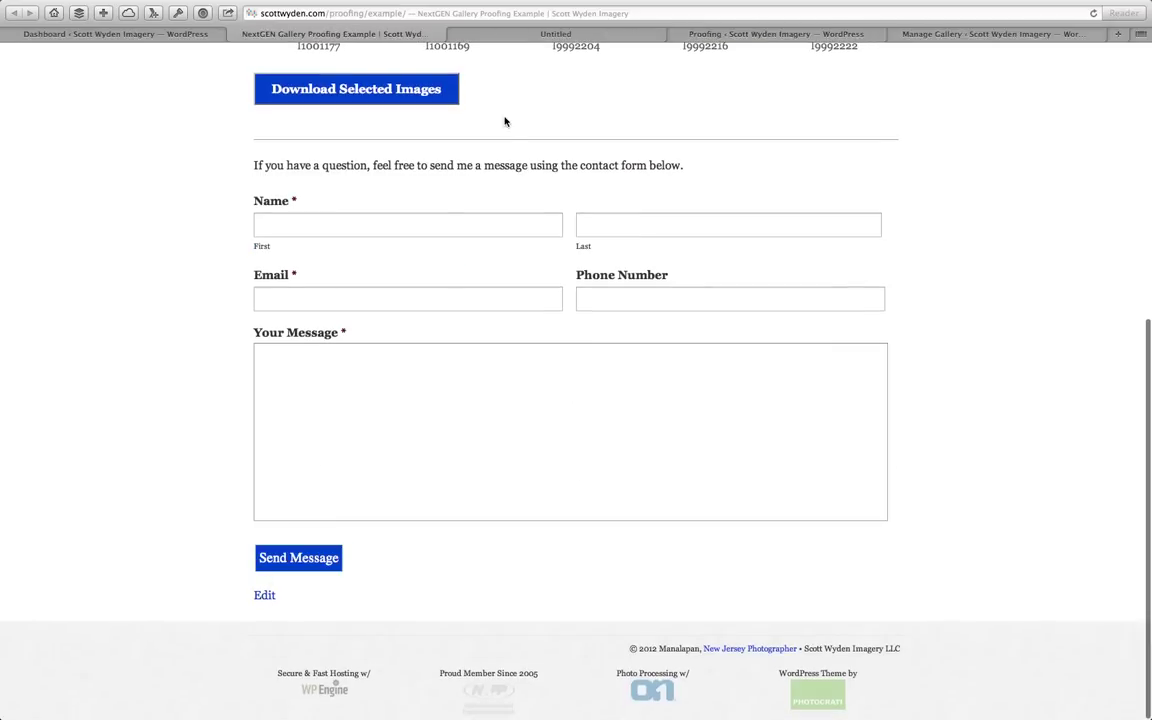
- In the post editor, highlight the [nggallery id=11 template=download] shortcode and its id and template parts
left_click(563, 35)
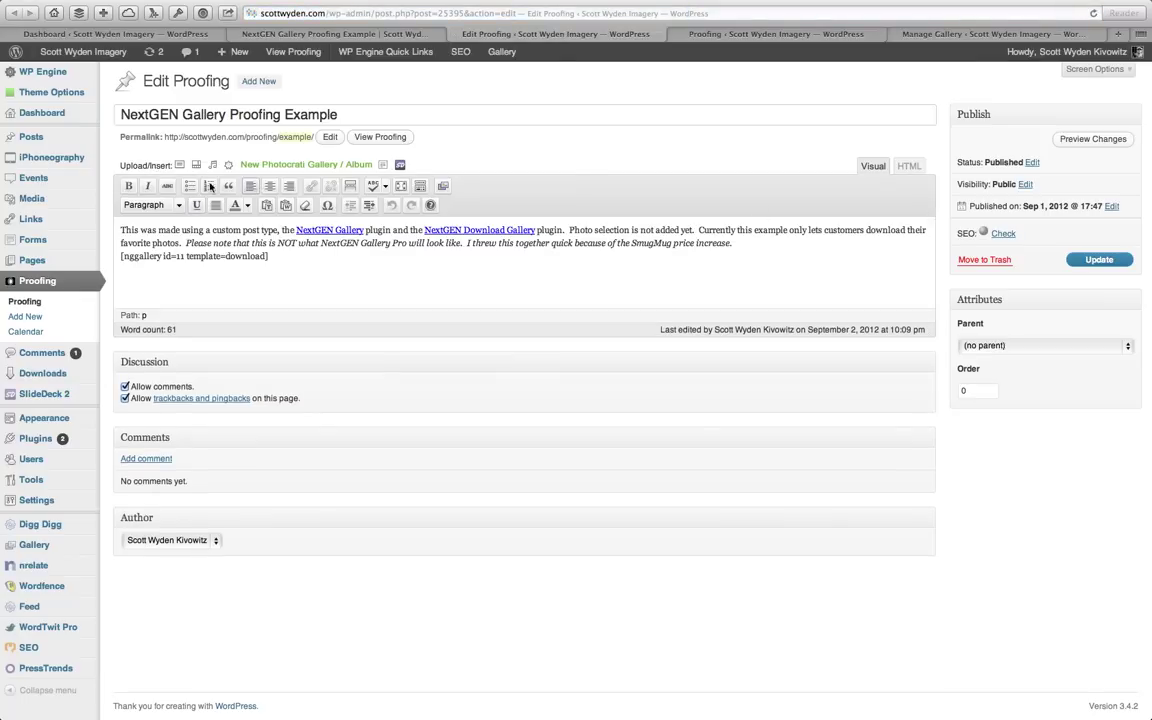
left_click_drag(121, 230, 695, 289)
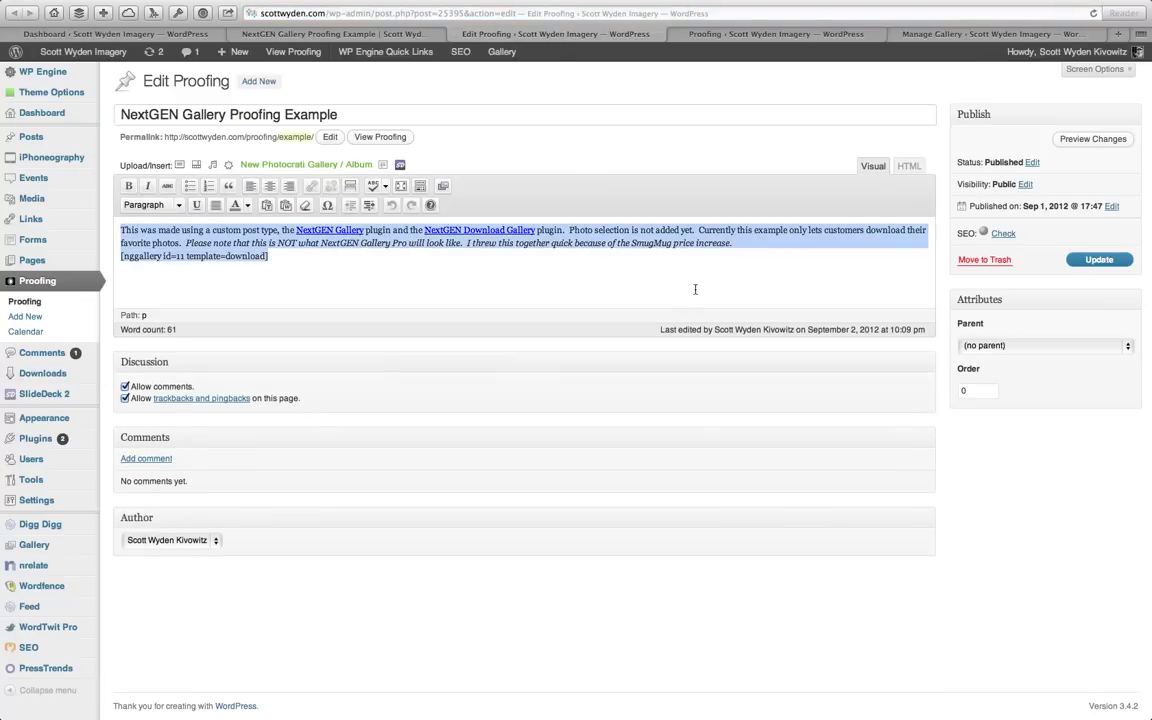
left_click_drag(740, 253, 758, 239)
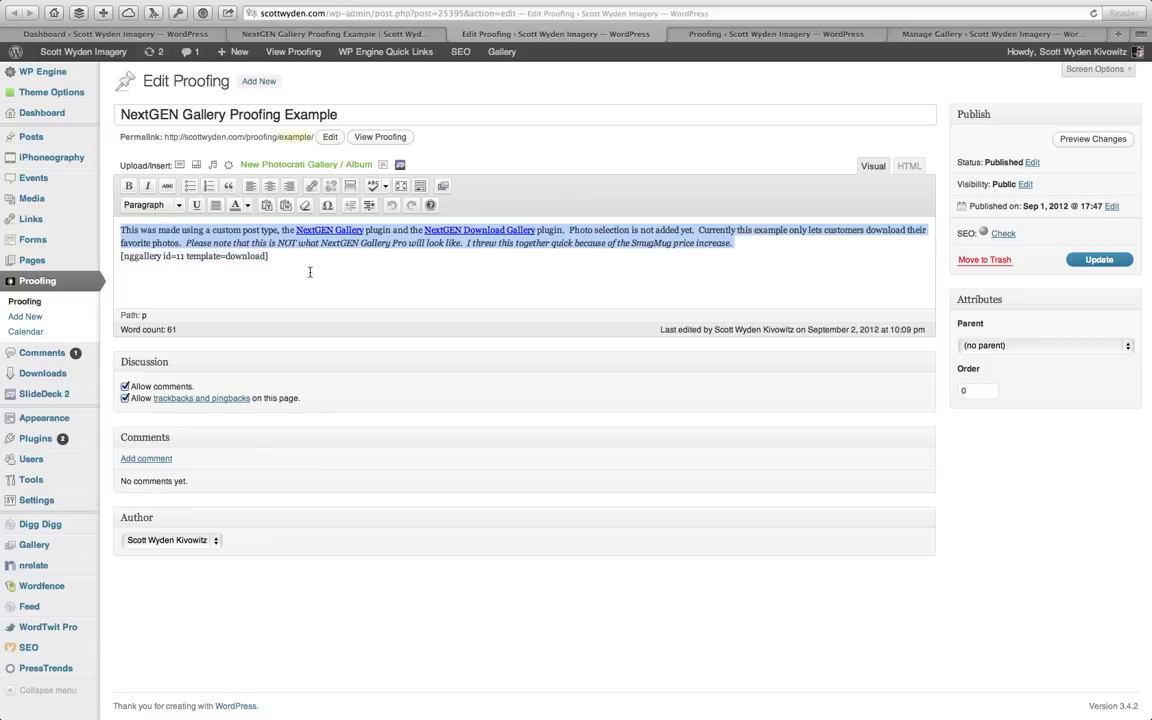
left_click(121, 256)
left_click_drag(121, 256, 298, 257)
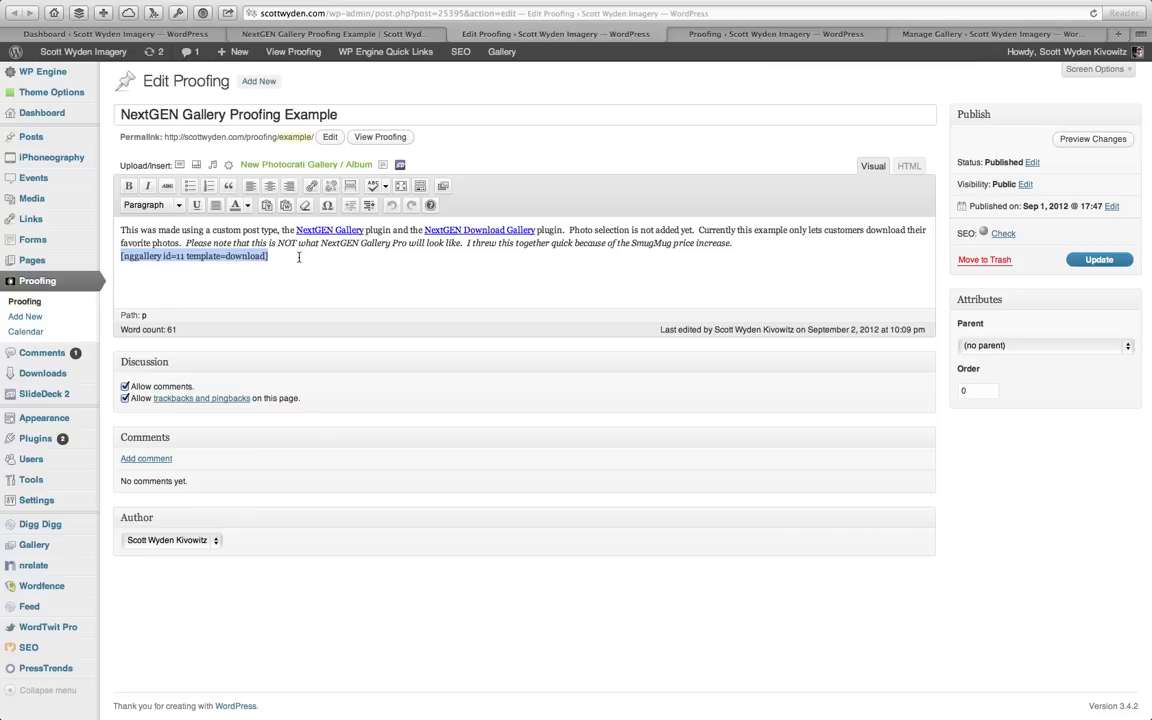
left_click(136, 256)
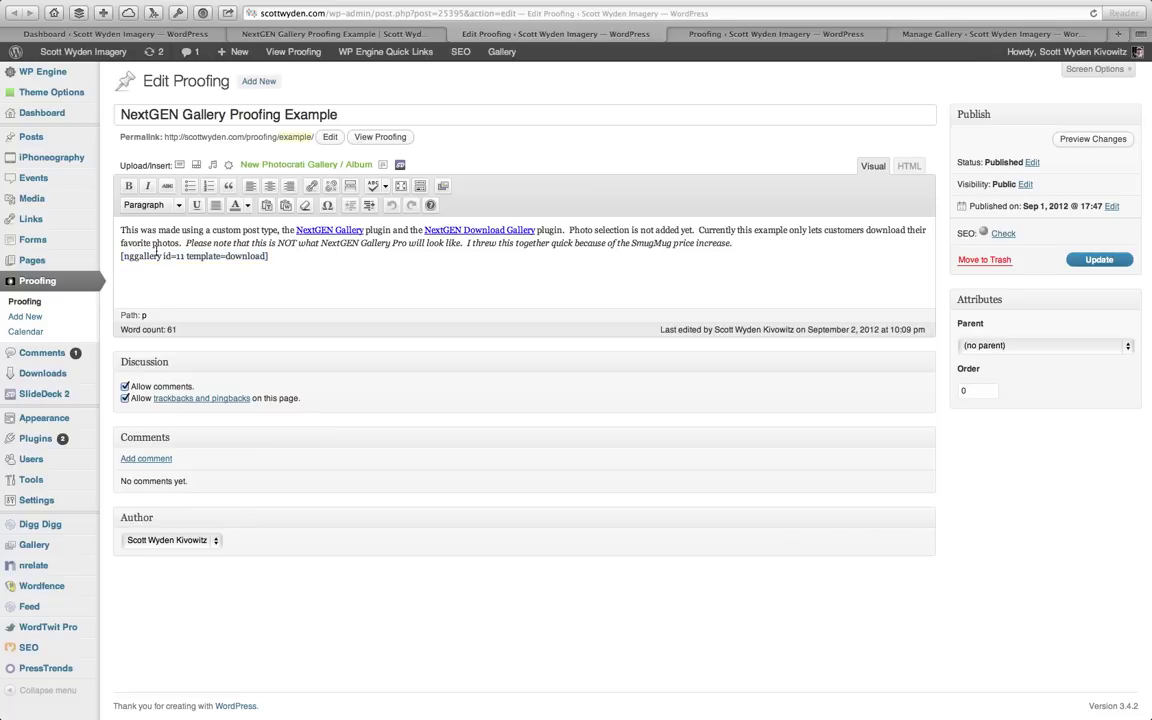
left_click_drag(186, 256, 124, 257)
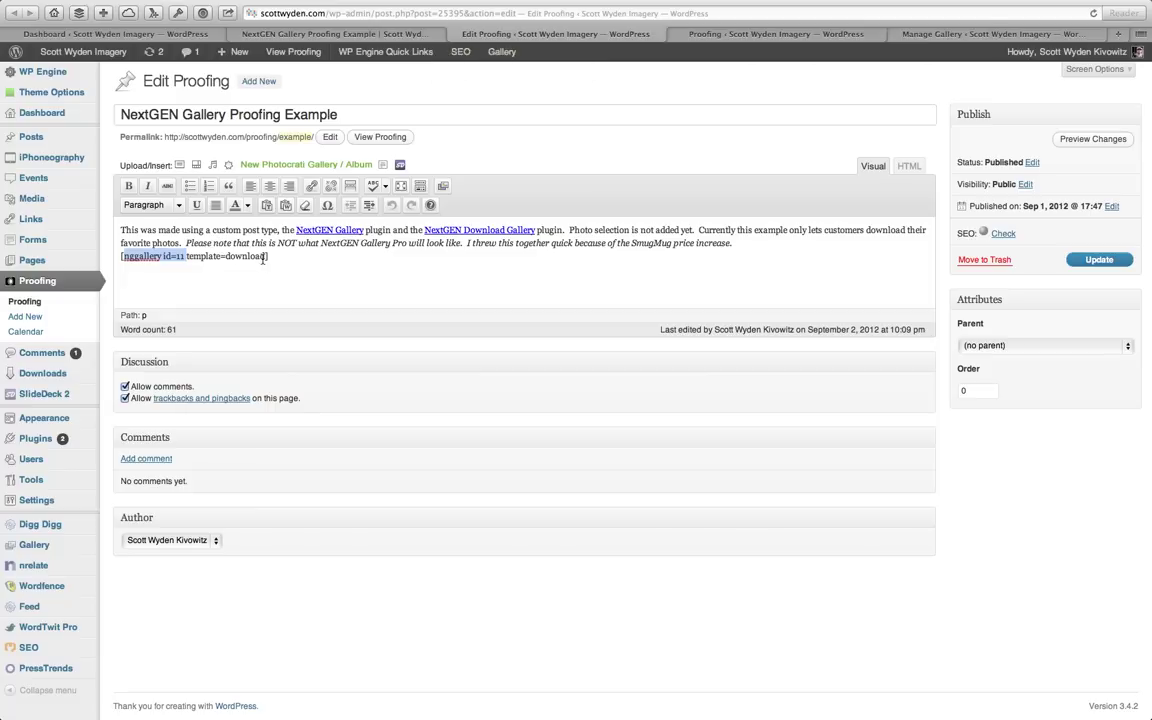
left_click_drag(264, 257, 195, 259)
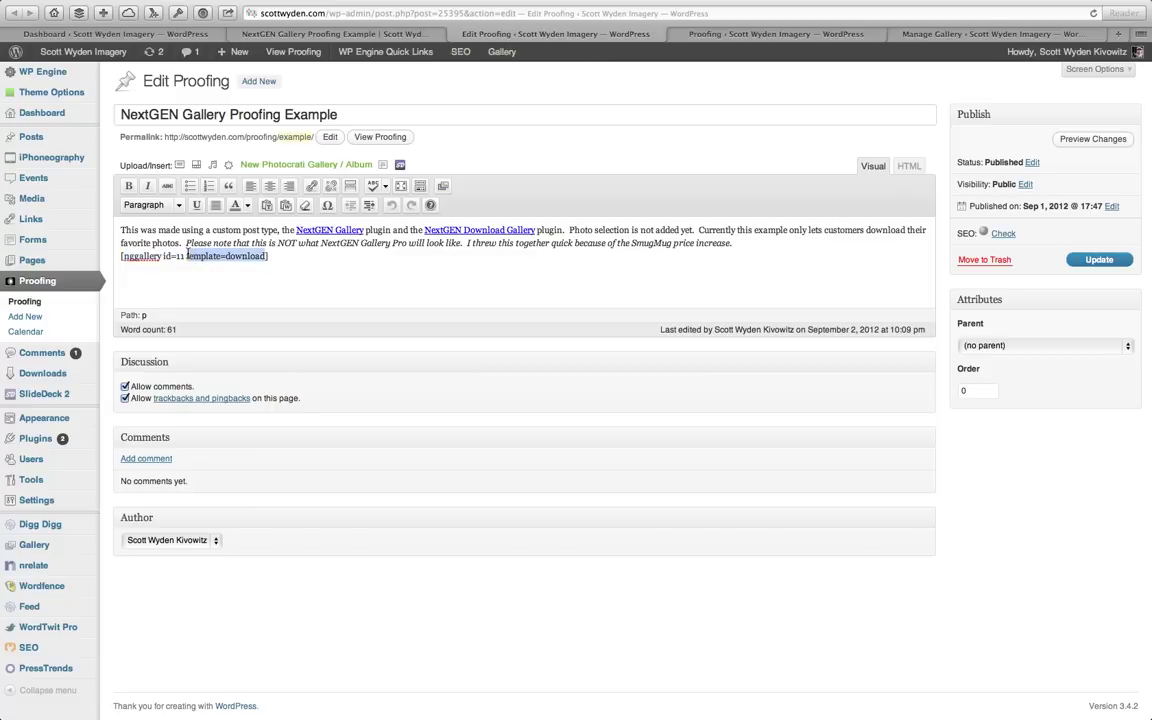
left_click(412, 36)
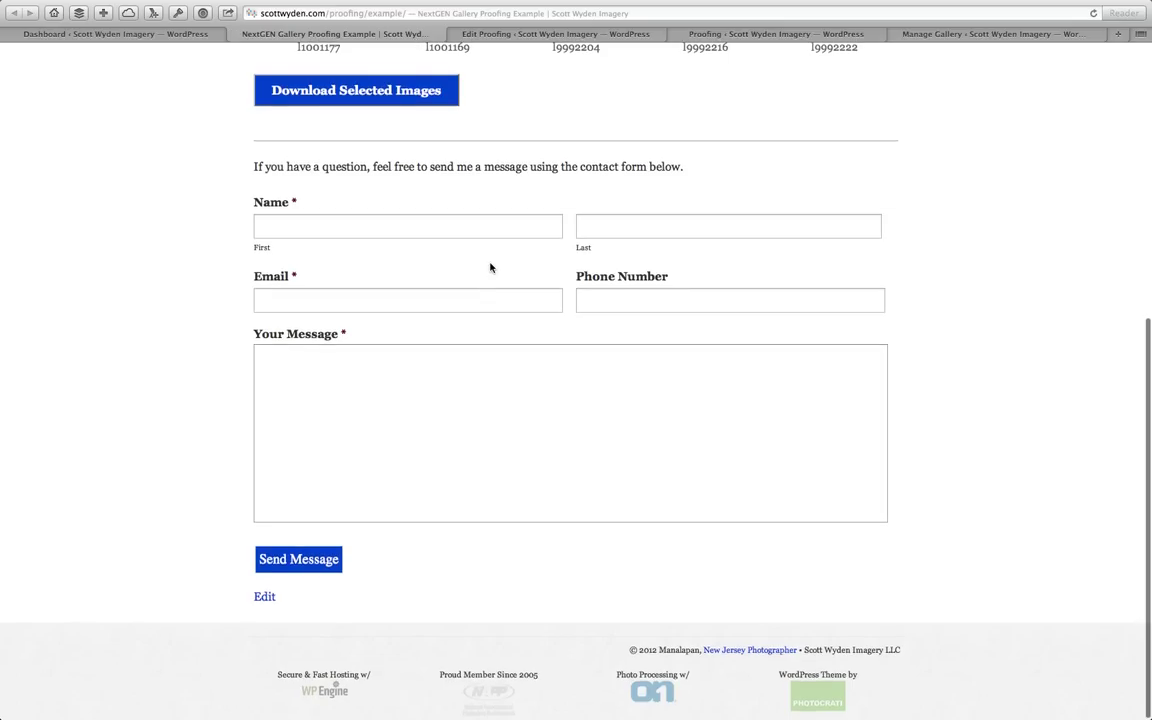
- Tick the Download checkboxes under photos l1000365 and l1000474
scroll(491, 265, "up", 10)
left_click(335, 372)
left_click(464, 372)
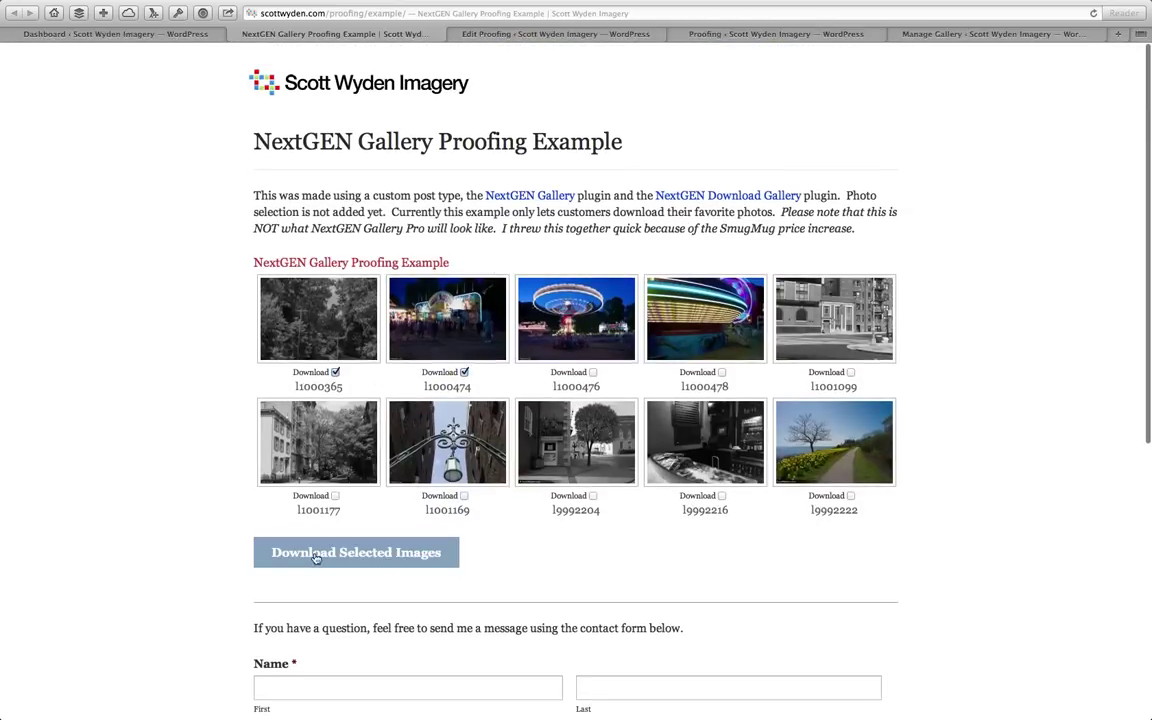
- Flip between the gallery page and the post editor, ending back in the editor
left_click(548, 34)
left_click(434, 38)
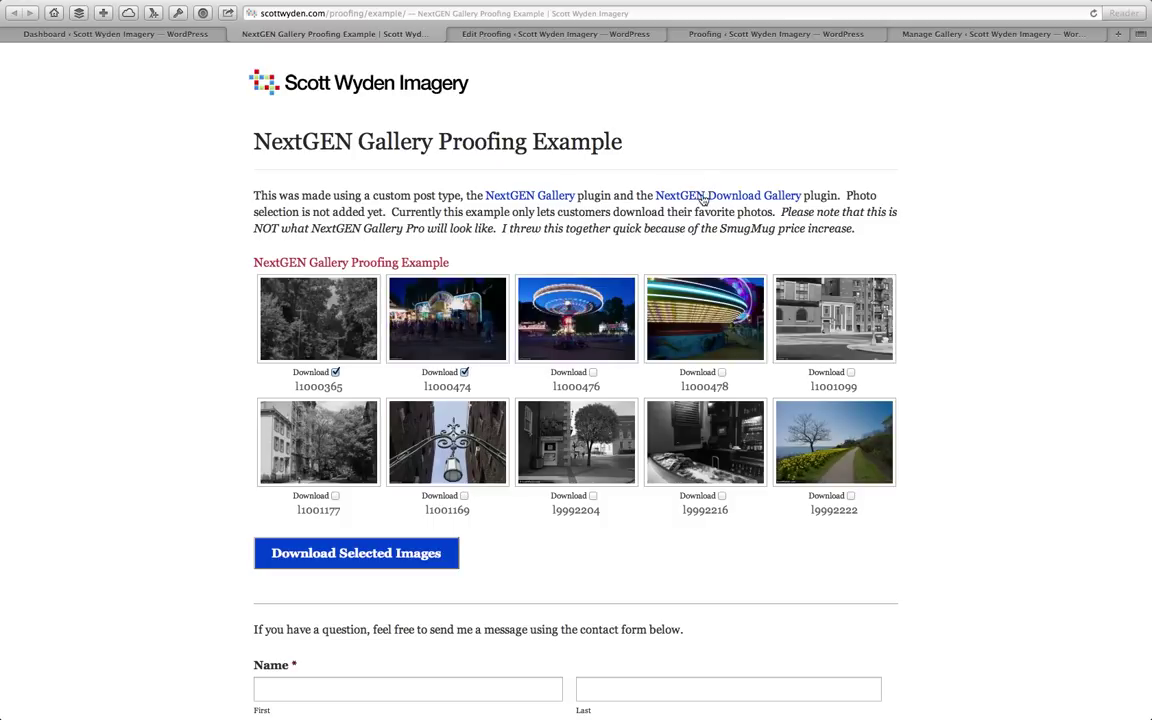
left_click(592, 35)
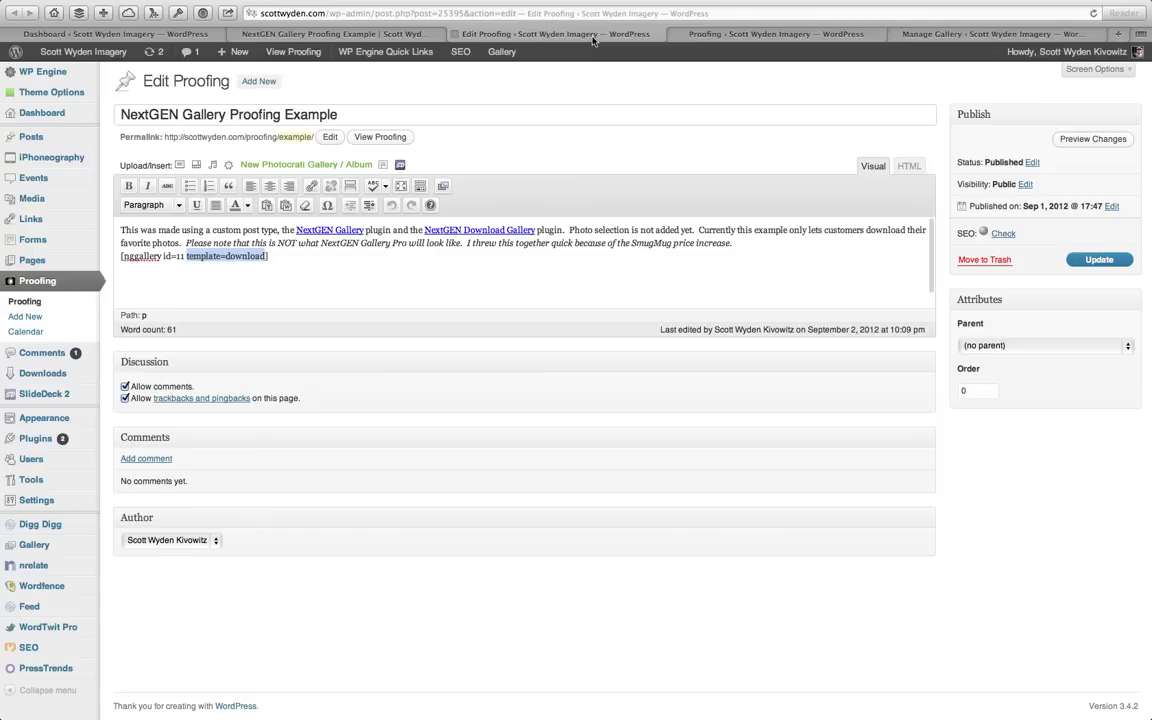
- View the Union High School reunion post from the Proofing list, browse its gallery, then close it
left_click(183, 256)
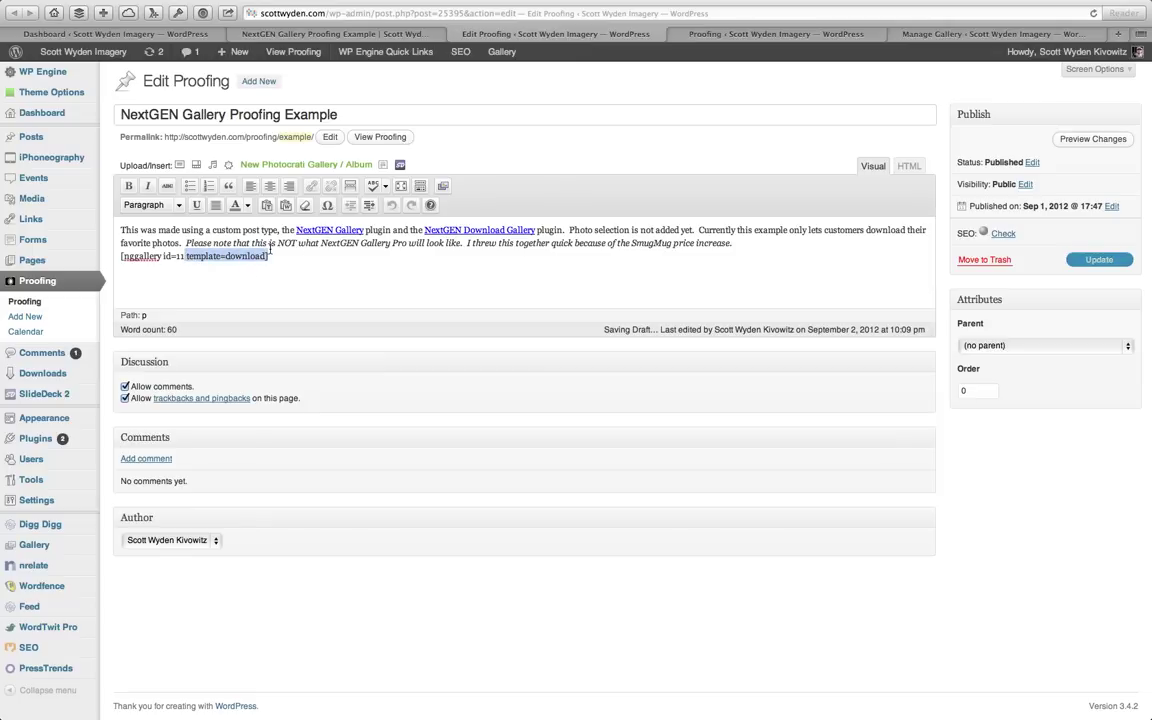
left_click(841, 35)
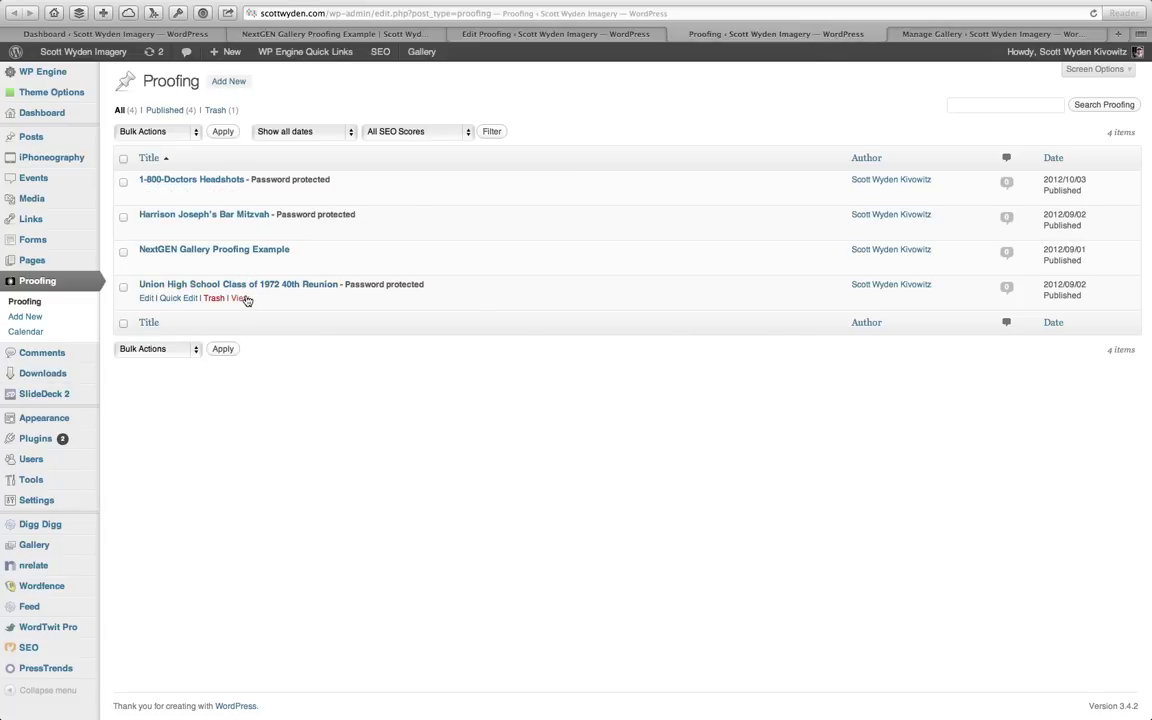
left_click(246, 300, "super")
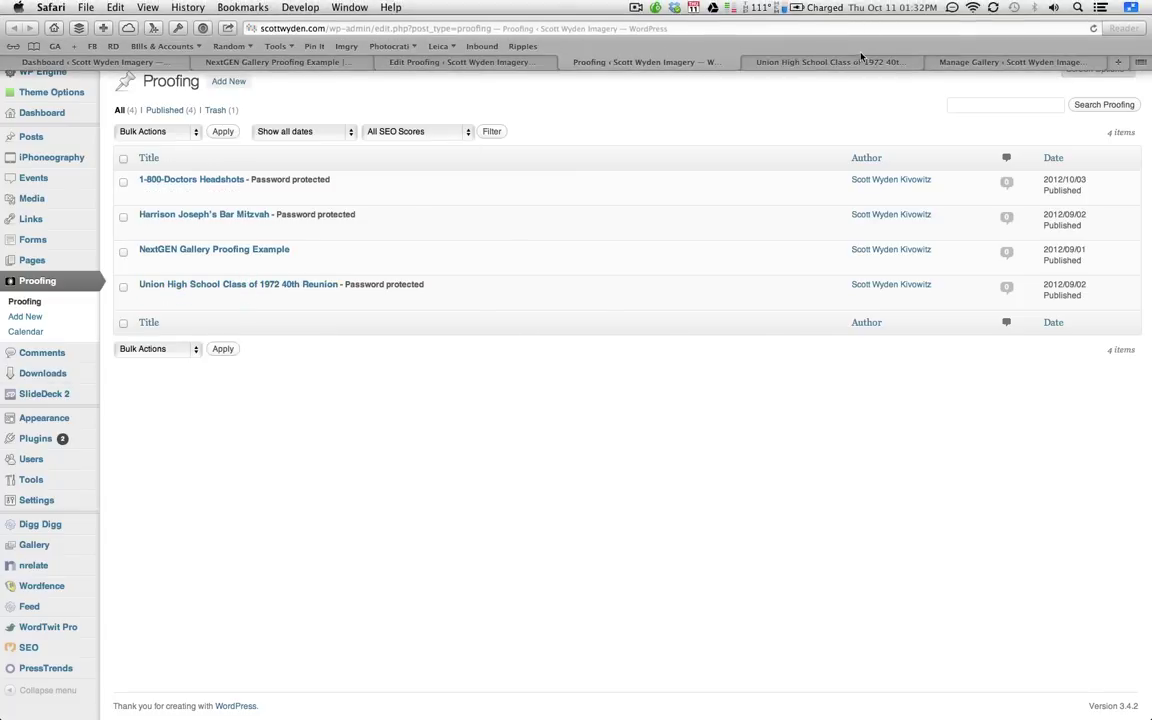
left_click(900, 61)
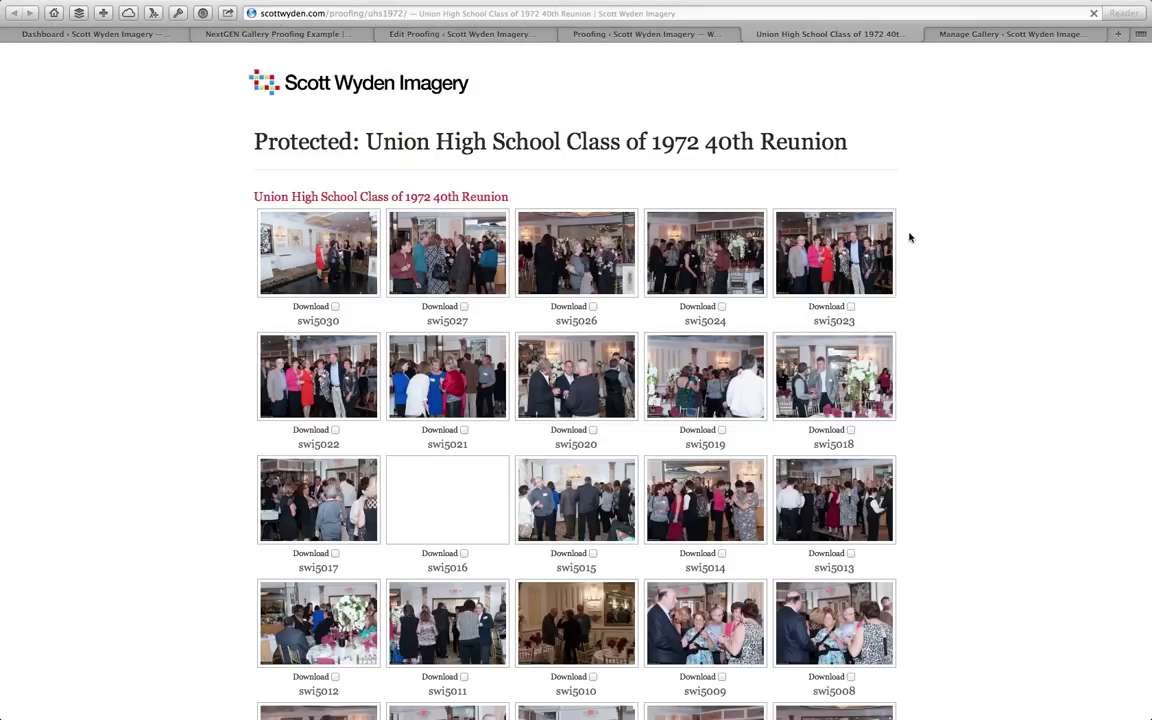
scroll(880, 220, "down", 1)
scroll(830, 250, "up", 1)
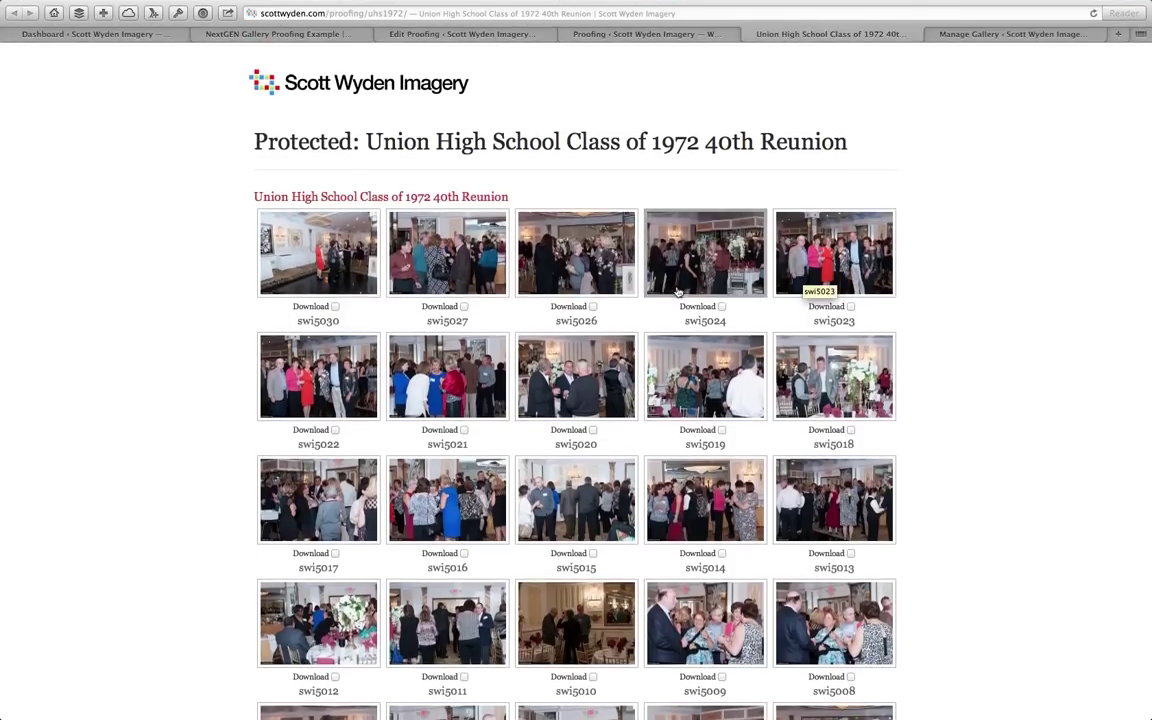
key("super+w")
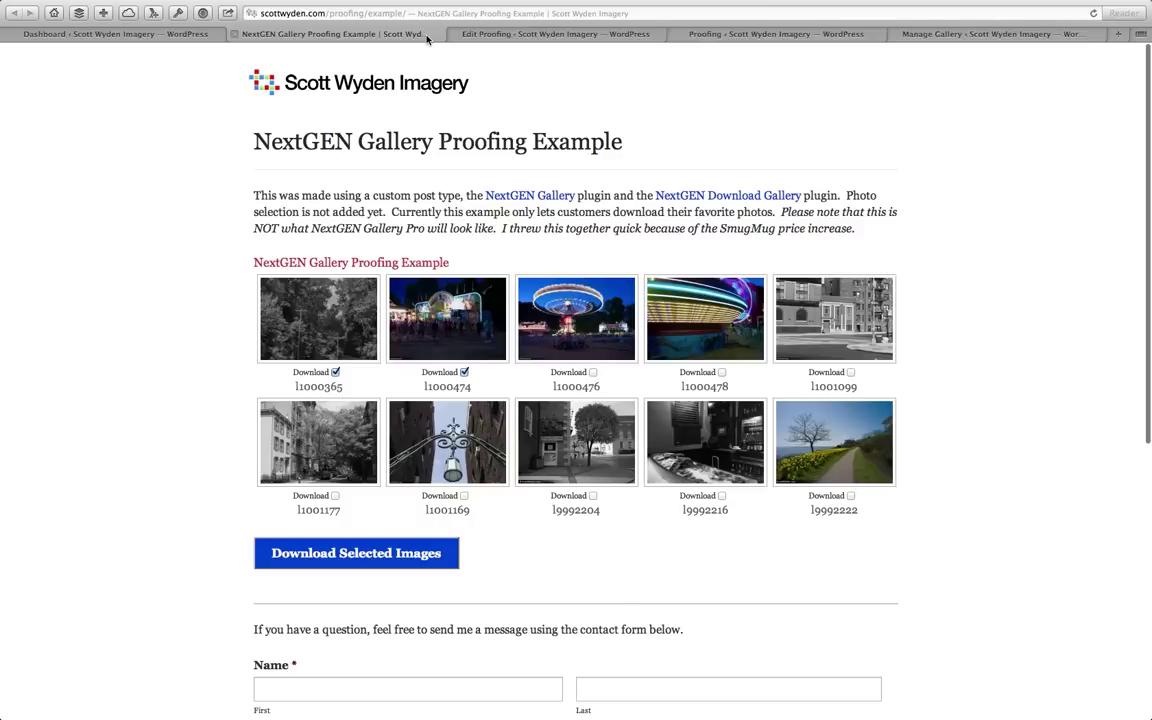
- Return to the post editor and then to the Proofing posts list
mouse_move(540, 5)
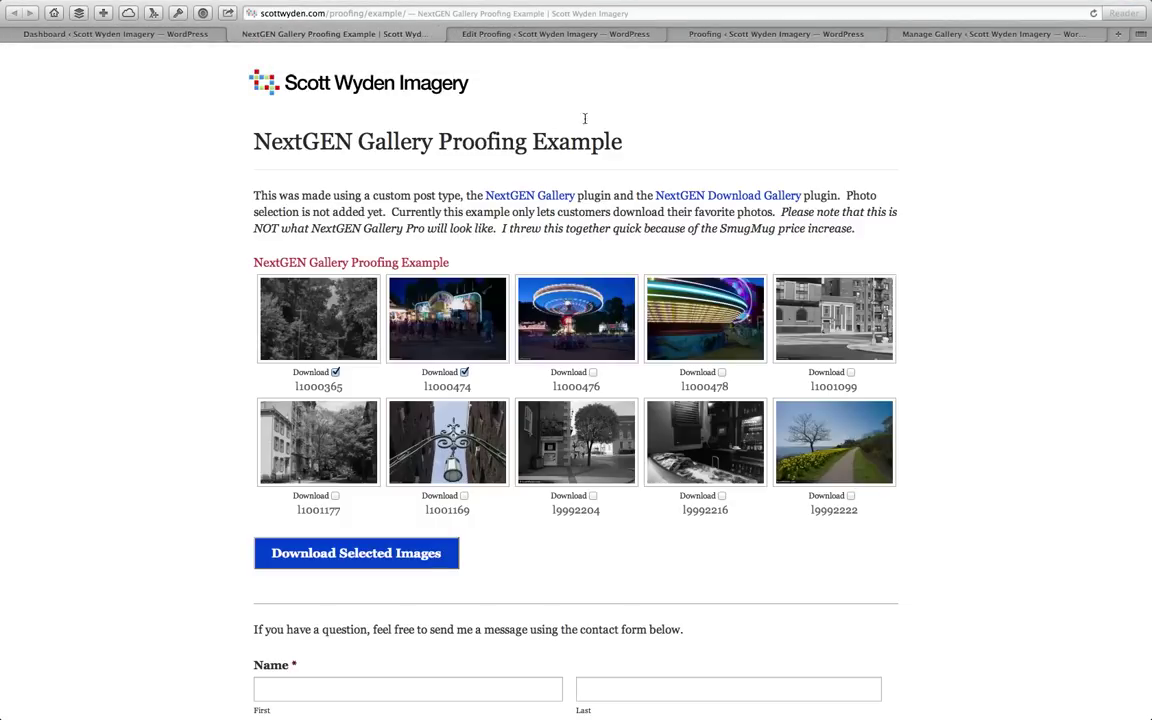
left_click(593, 38)
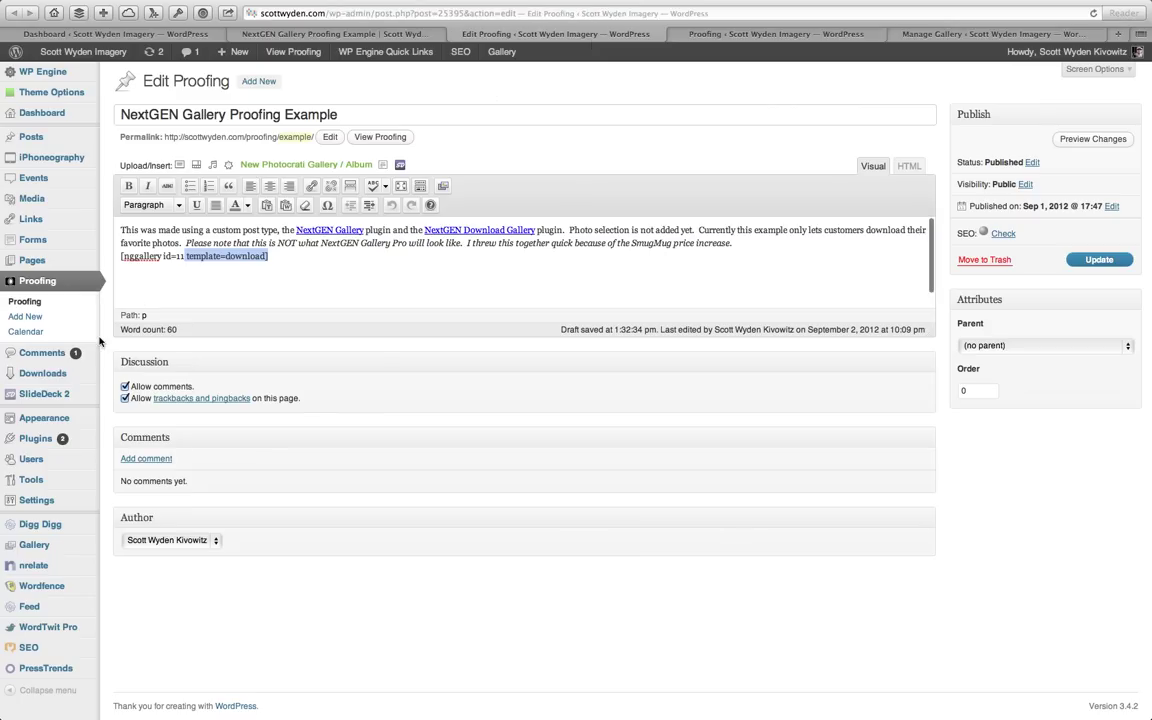
left_click(828, 38)
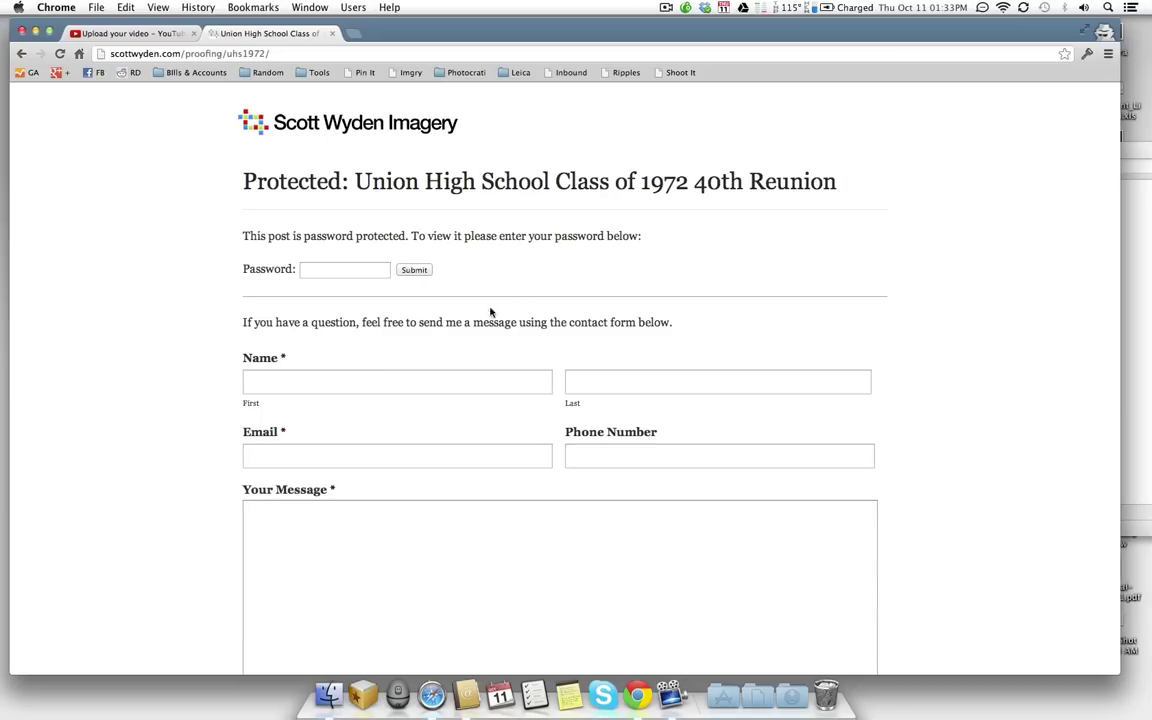
- Highlight the reunion post's password-protected notice and click into its password field
left_click_drag(268, 236, 383, 228)
left_click(367, 265)
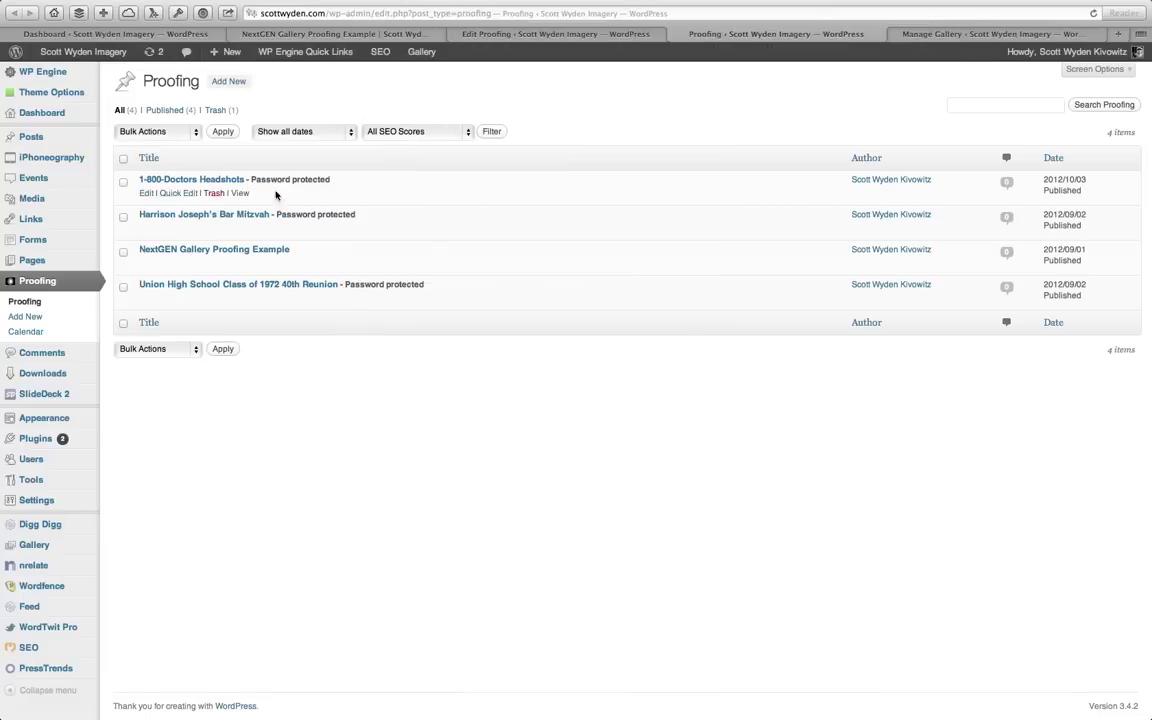
- In Edit Proofing, change Visibility from Public to Password protected and enter a visitor password
left_click(605, 38)
left_click(180, 114)
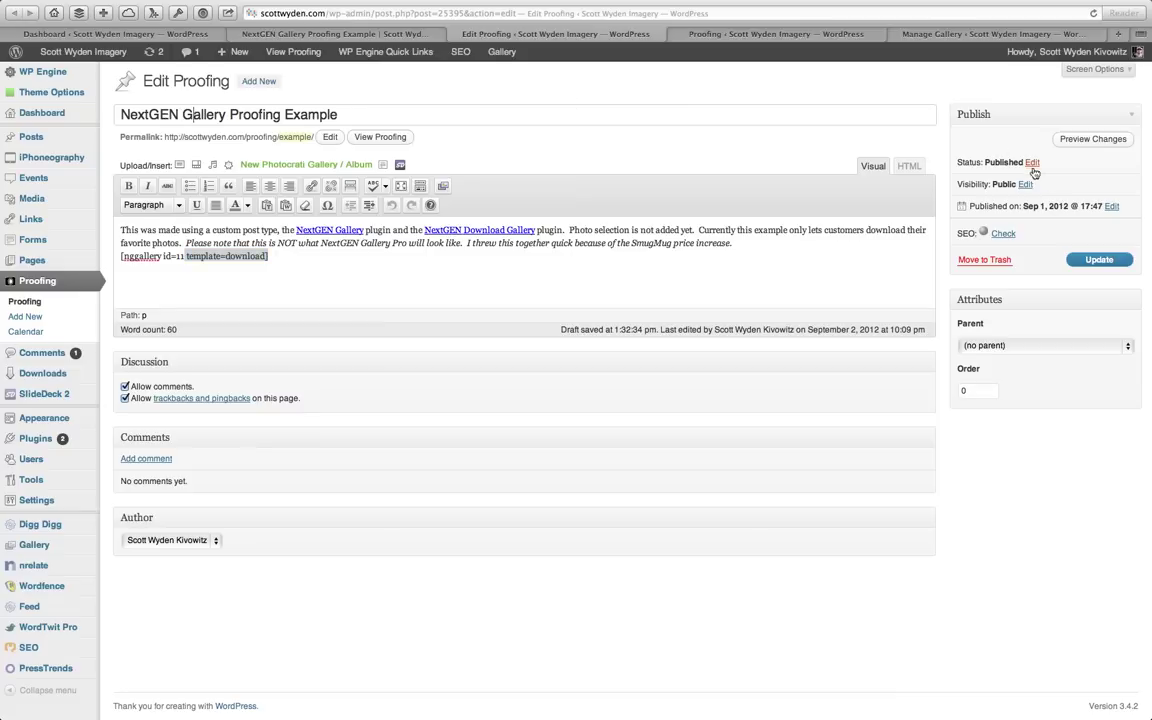
left_click(1111, 206)
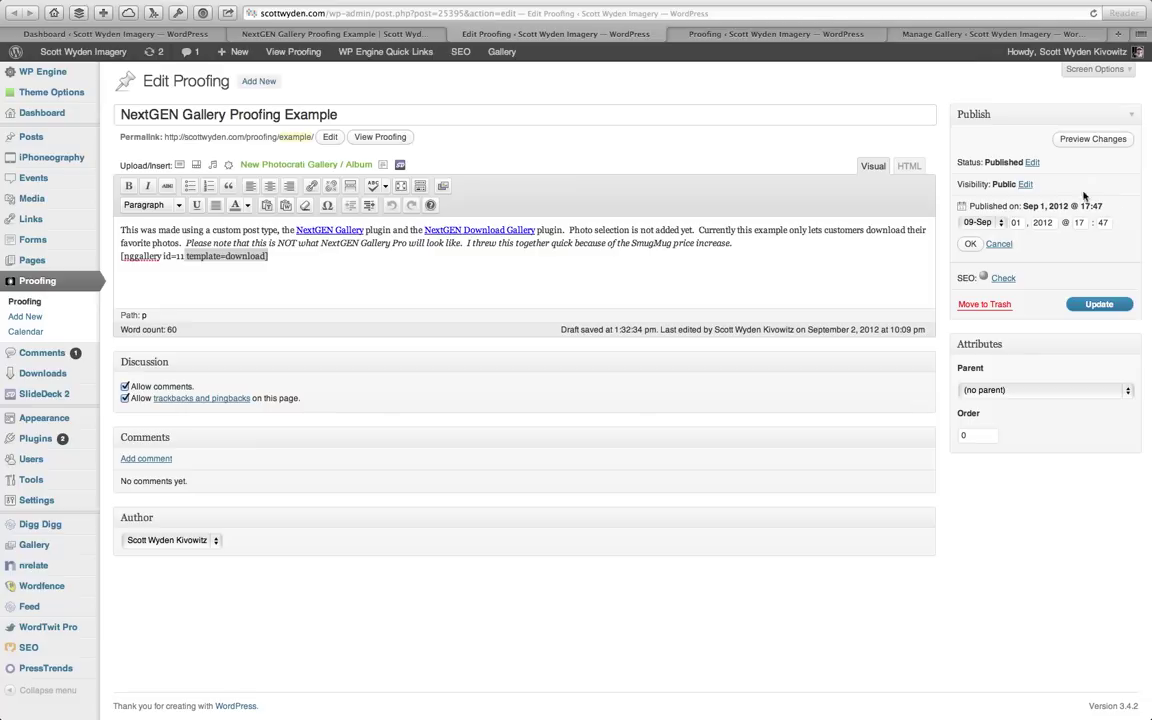
left_click(1032, 163)
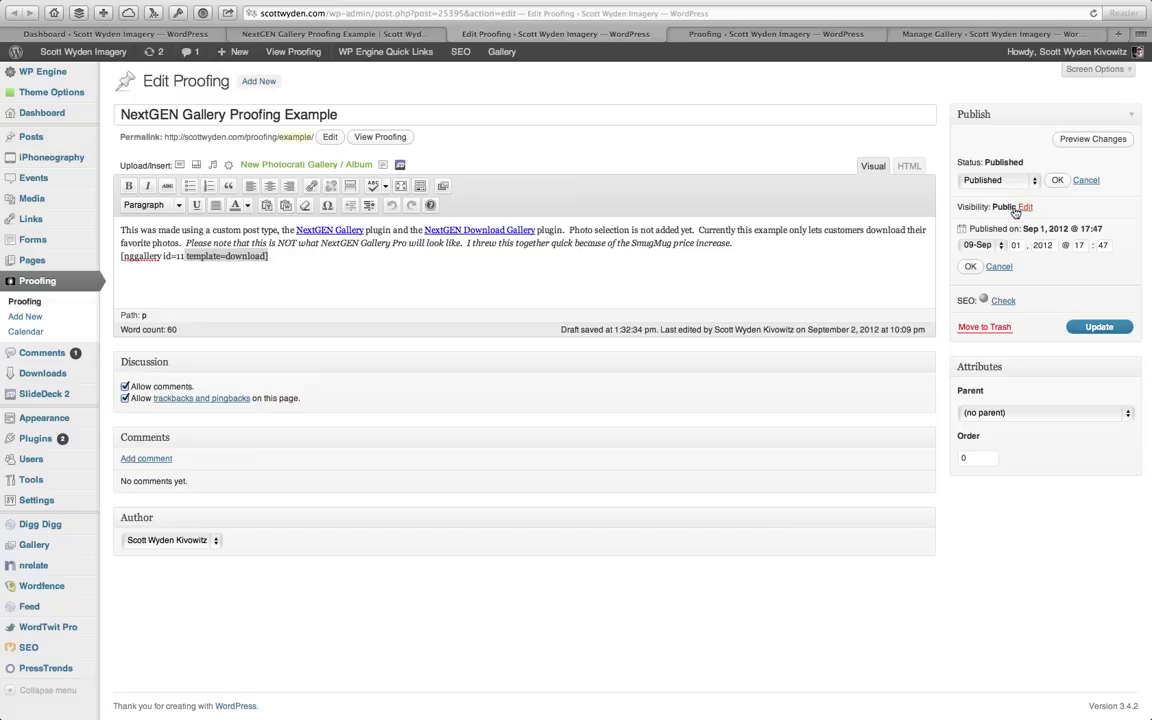
left_click_drag(970, 207, 1020, 208)
left_click(1022, 207)
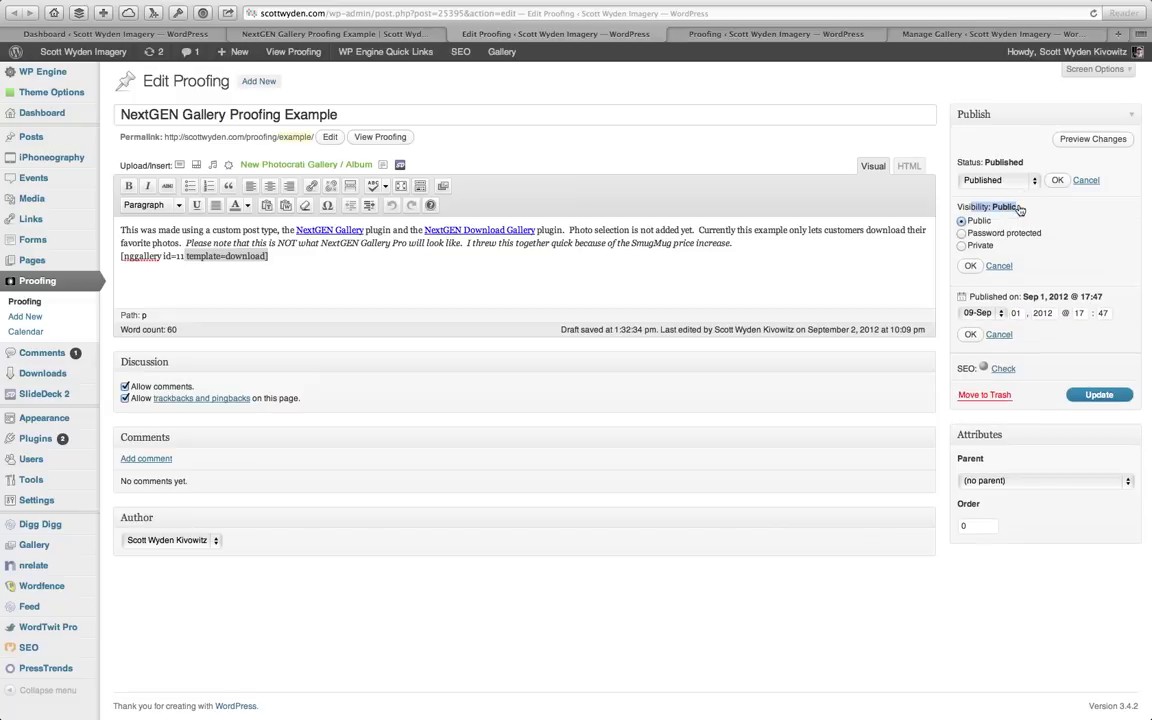
left_click(979, 234)
left_click(988, 259)
type("examplepassword")
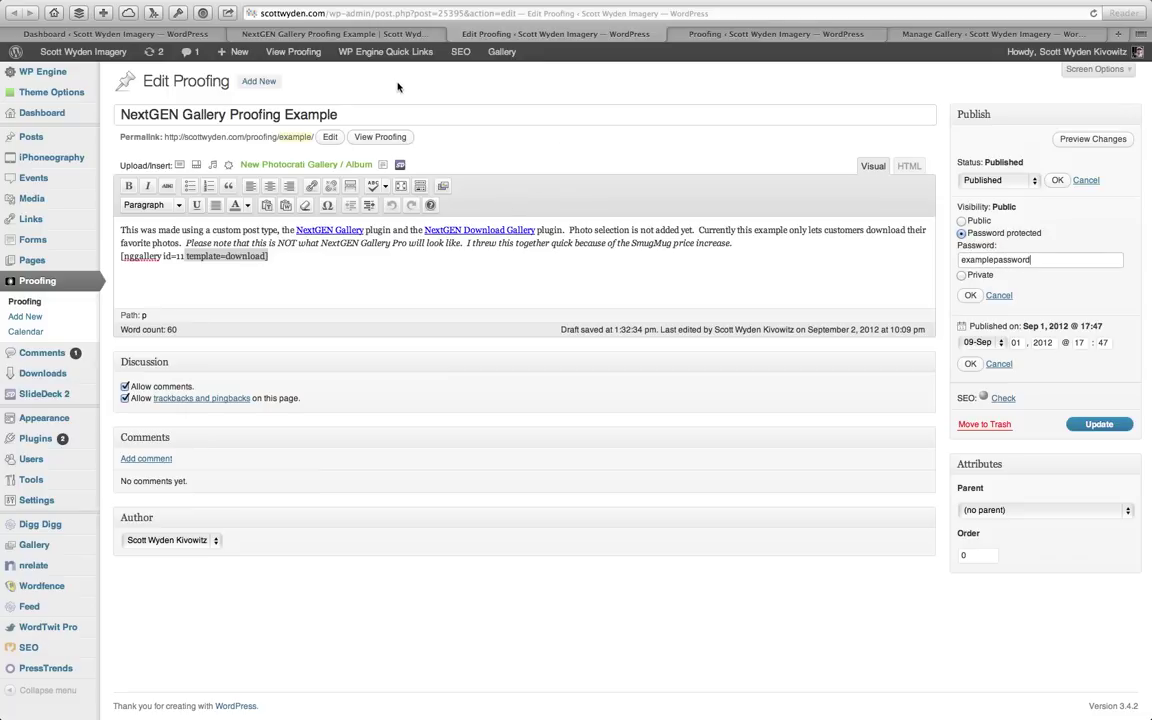
left_click(418, 33)
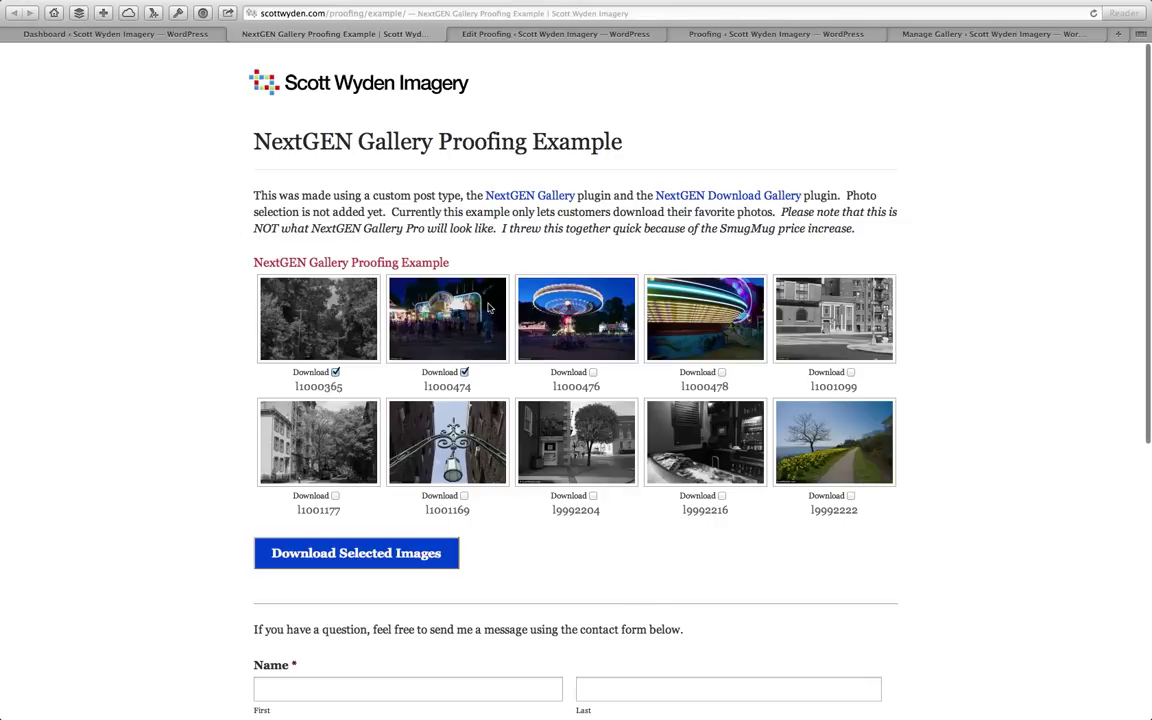
left_click(530, 34)
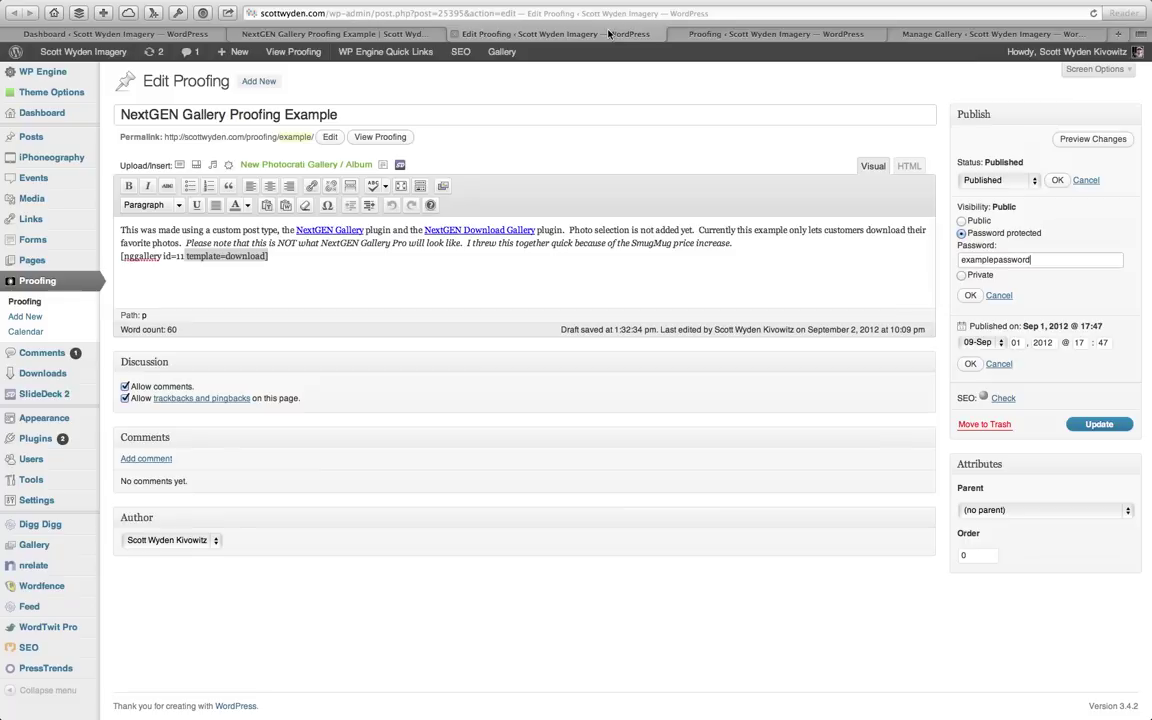
- Confirm the password-protected visibility with OK and scroll through the proofing gallery page
left_click(972, 296)
left_click(405, 35)
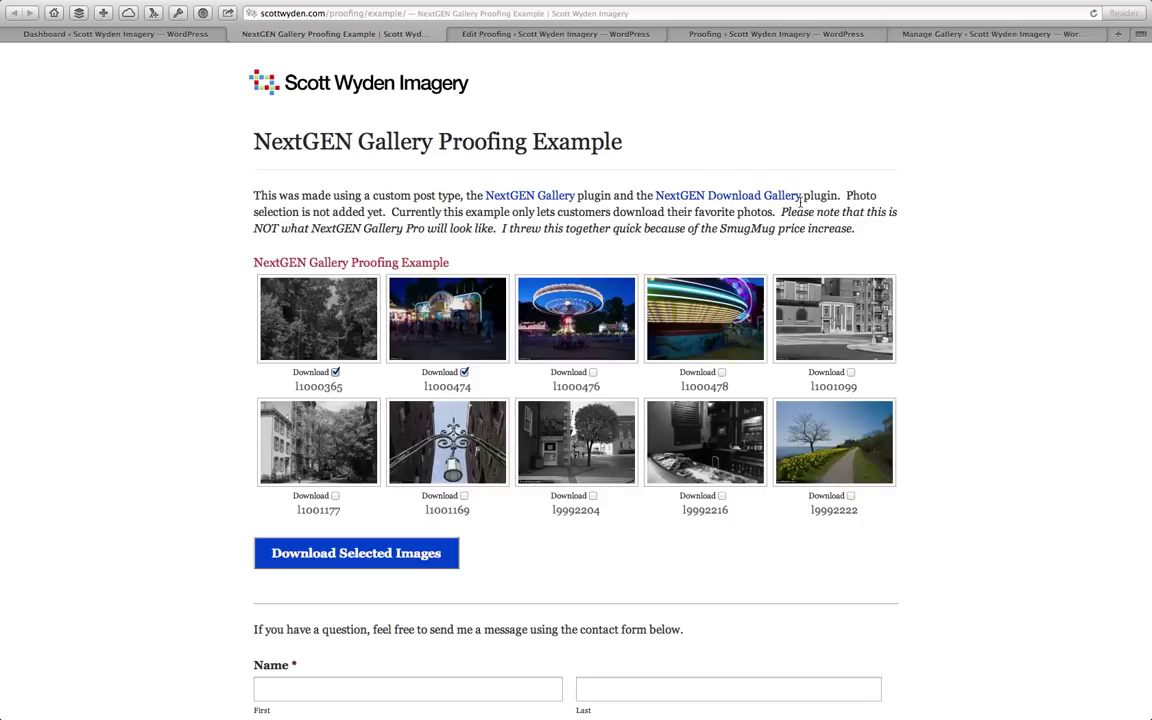
scroll(681, 520, "down", 5)
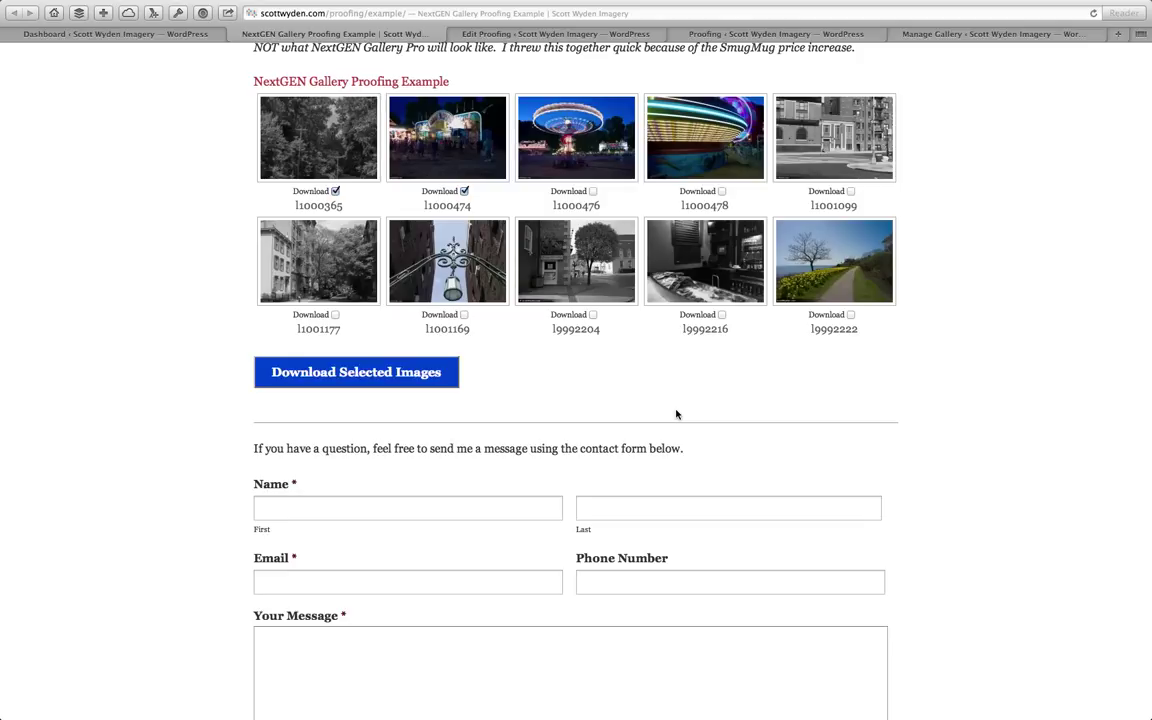
scroll(676, 414, "up", 5)
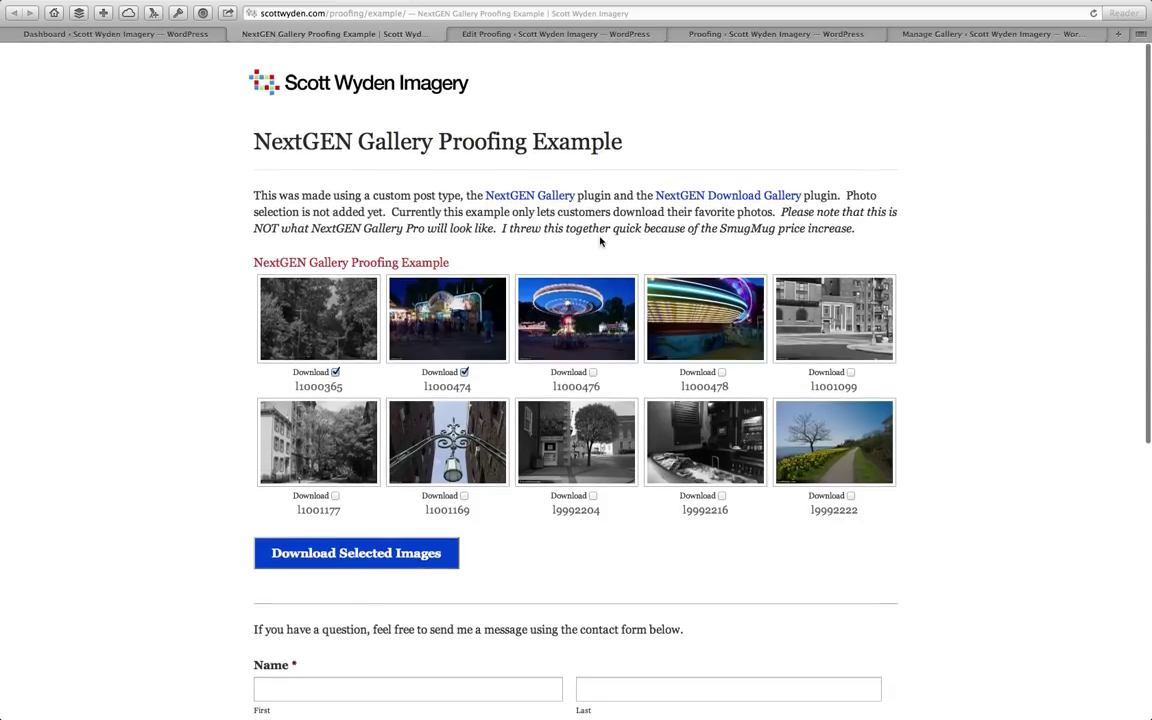